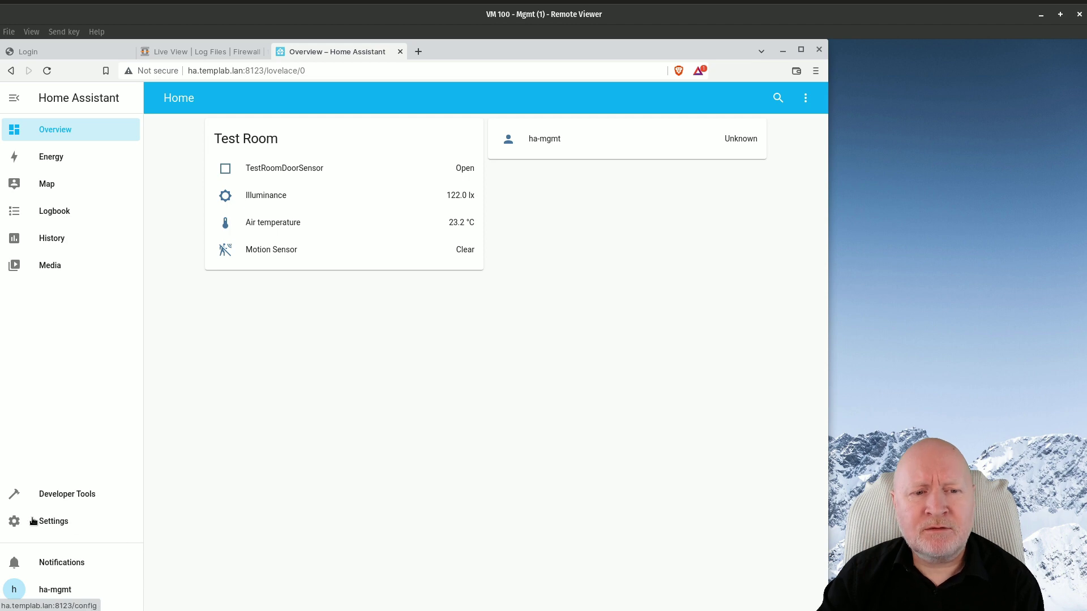
# Step: Open the Mosquitto broker card in the Add-on Store under Settings > Add-ons
pyautogui.click(66, 523)
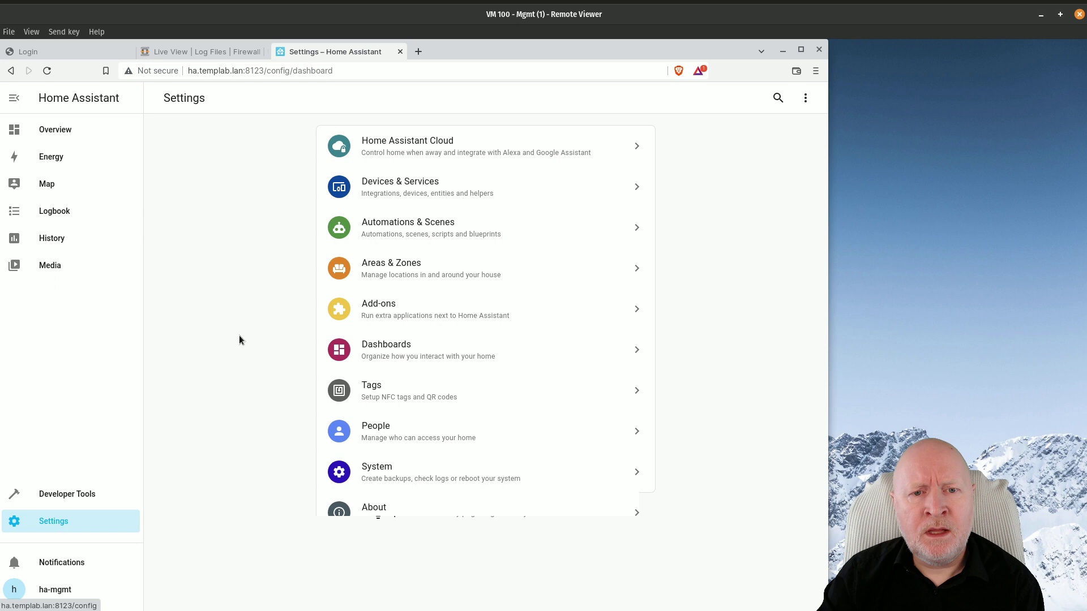
pyautogui.click(382, 317)
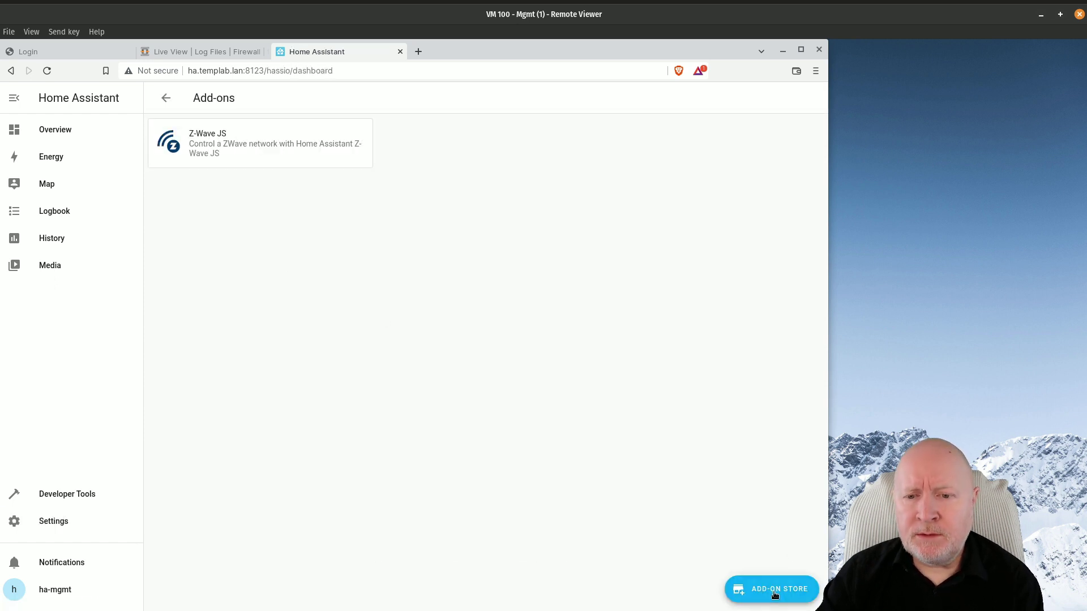
pyautogui.click(770, 601)
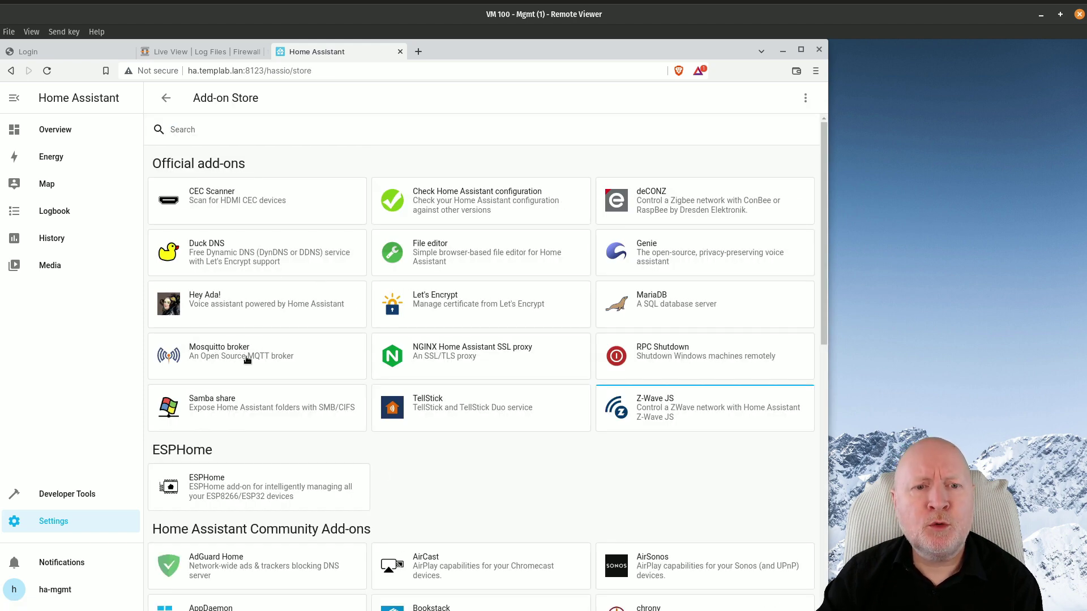
pyautogui.click(276, 364)
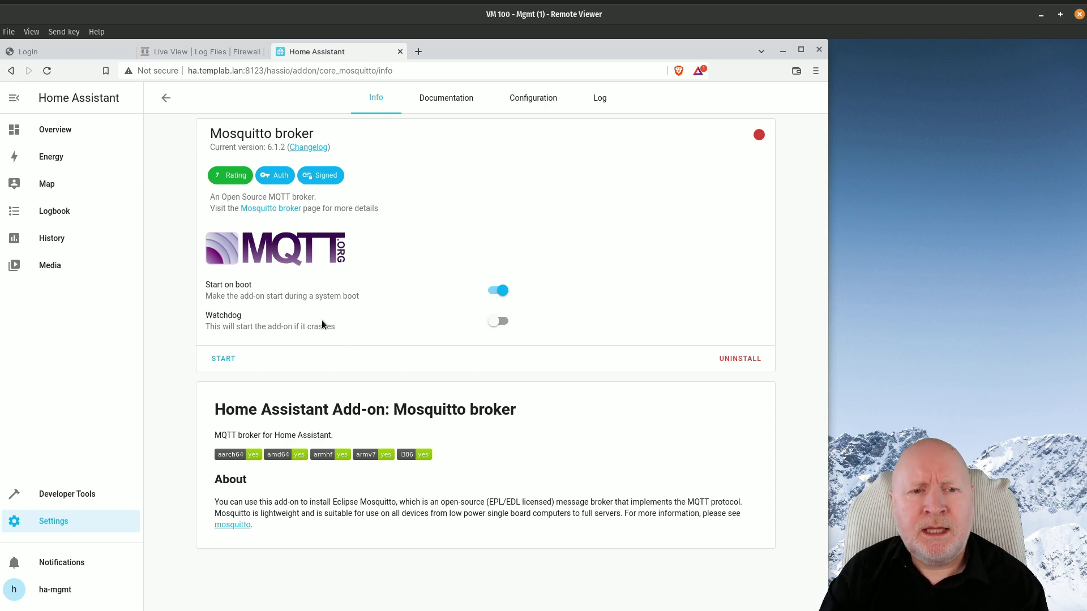
# Step: Switch on Watchdog for the Mosquitto broker add-on
pyautogui.click(486, 322)
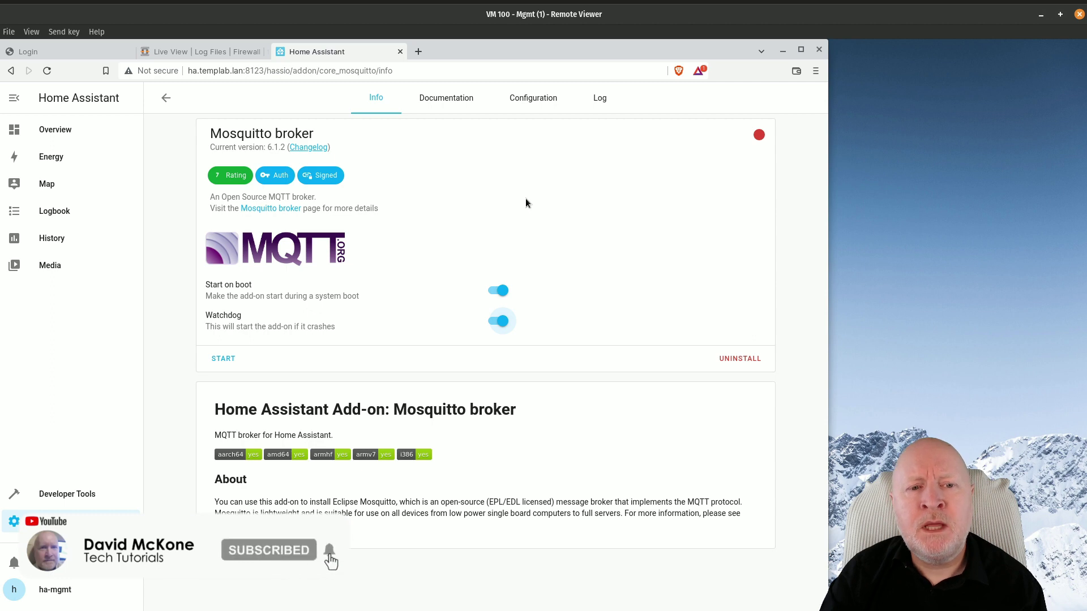
# Step: Review the Mosquitto Configuration tab: empty Logins, certificate off, ports 1883, 1884, 8883, 8884
pyautogui.click(546, 108)
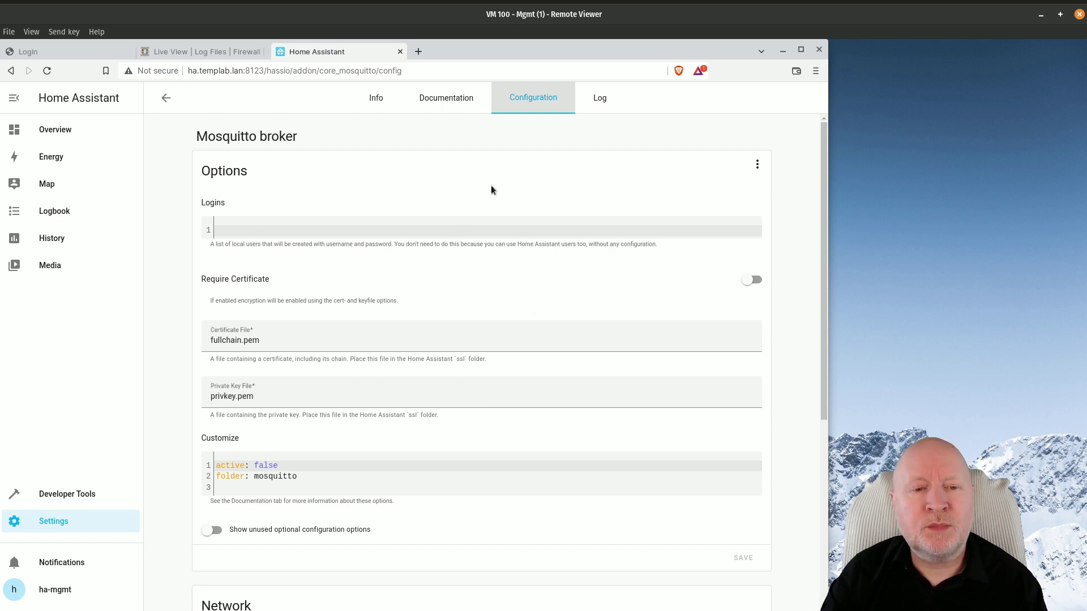
pyautogui.click(823, 441)
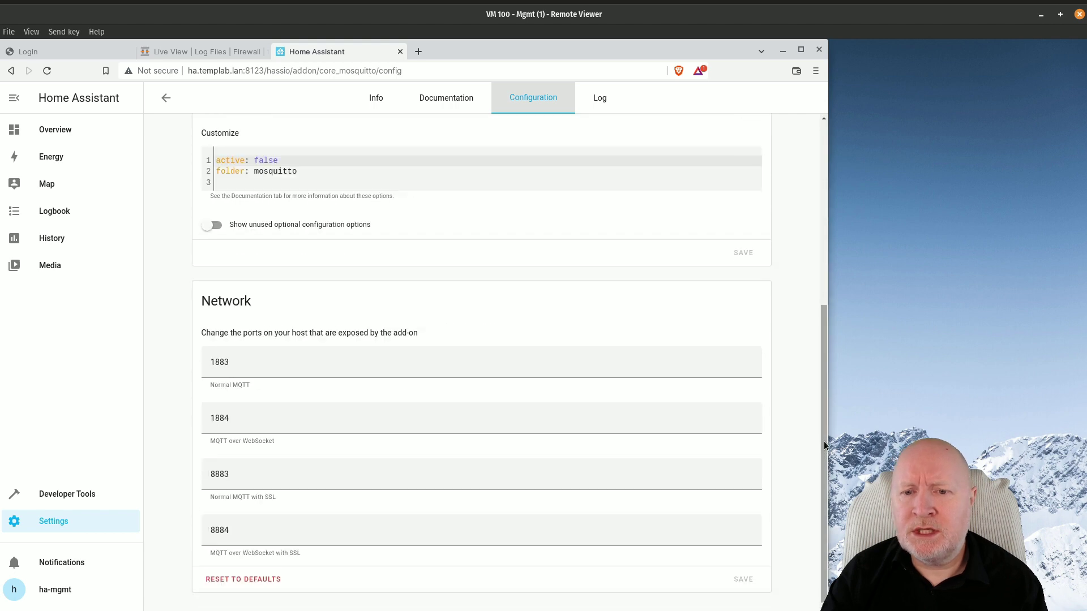
pyautogui.click(823, 172)
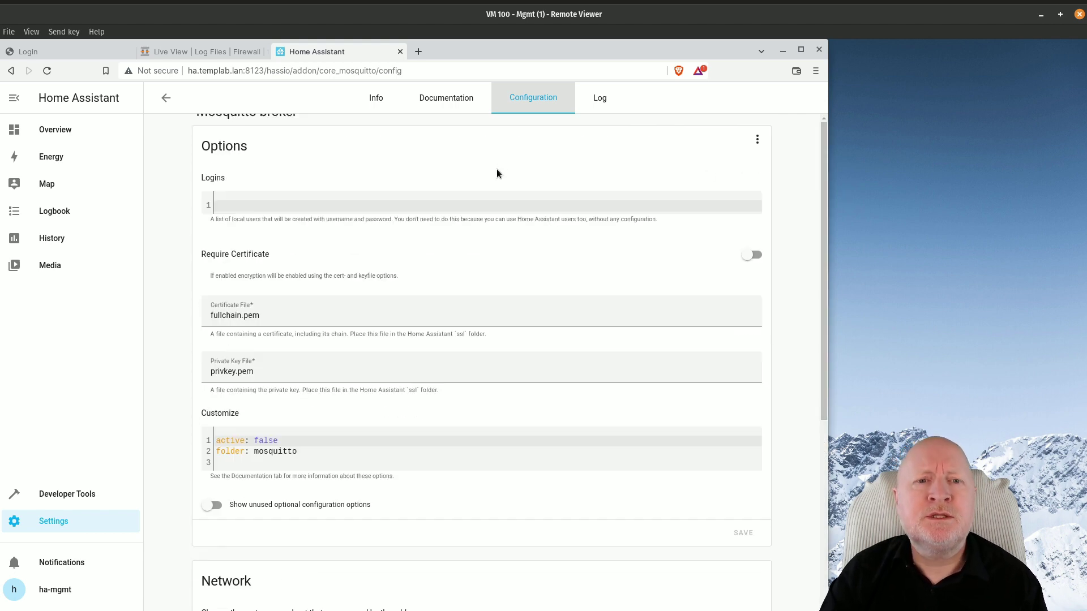
# Step: Start the Mosquitto broker add-on from its Info tab
pyautogui.click(376, 100)
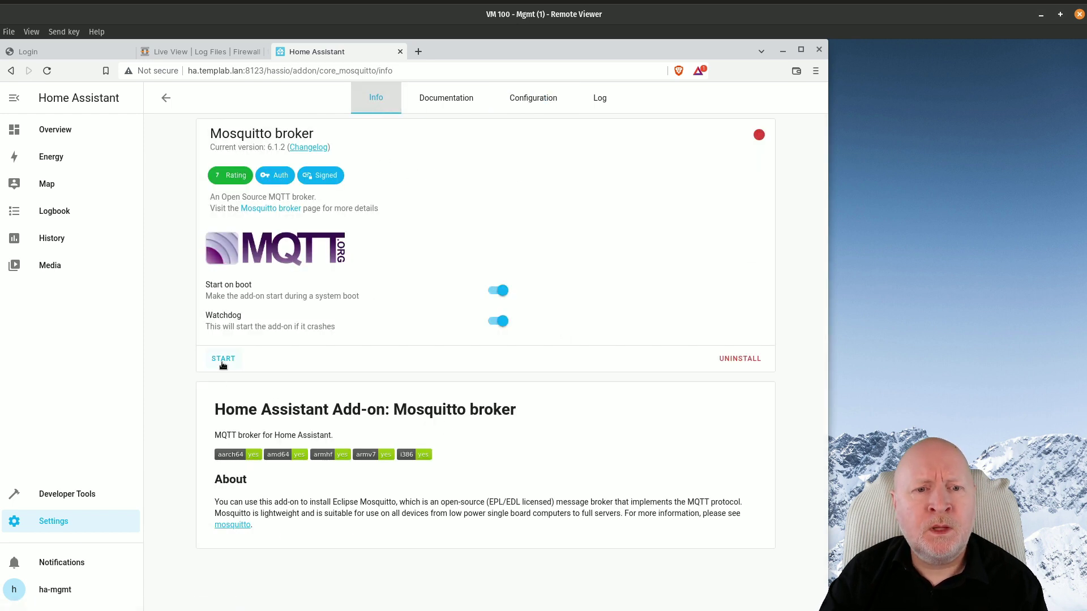
pyautogui.click(223, 360)
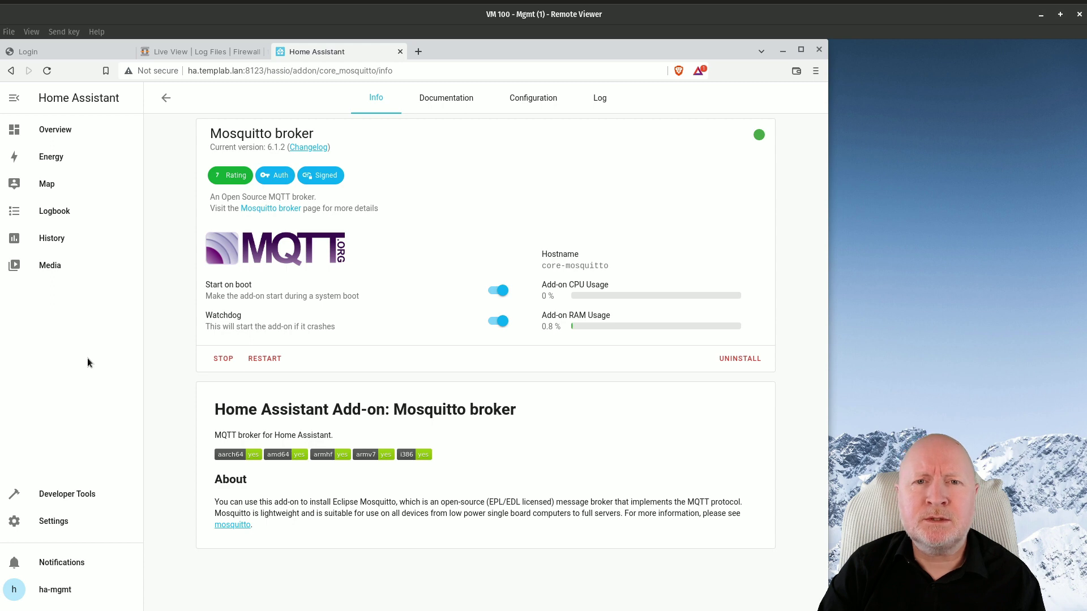
# Step: Add a new person named 'MQTT Broker' in People with login allowed
pyautogui.click(62, 524)
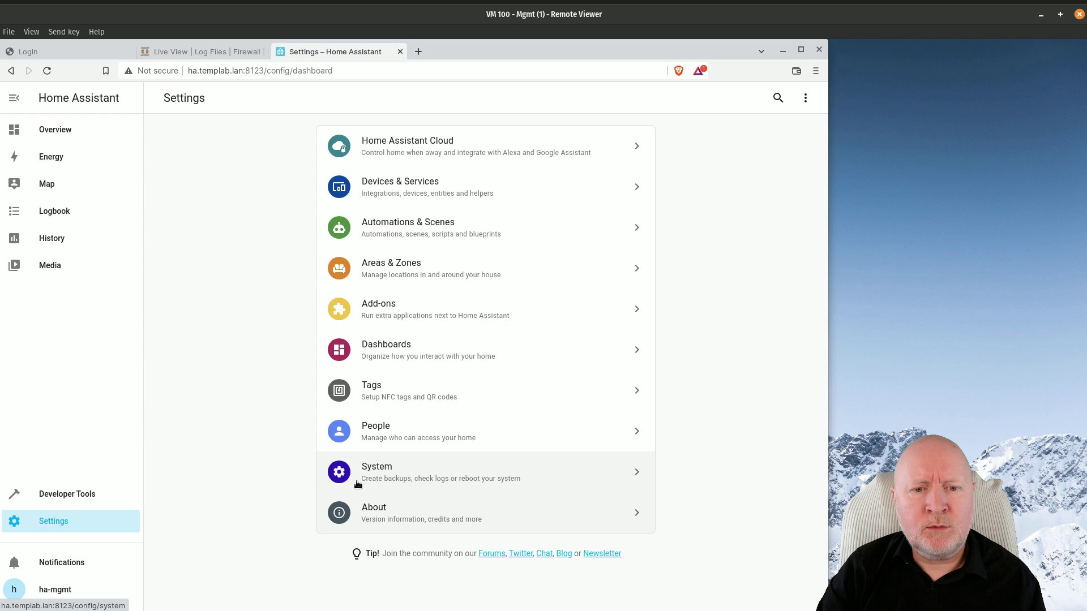
pyautogui.click(369, 440)
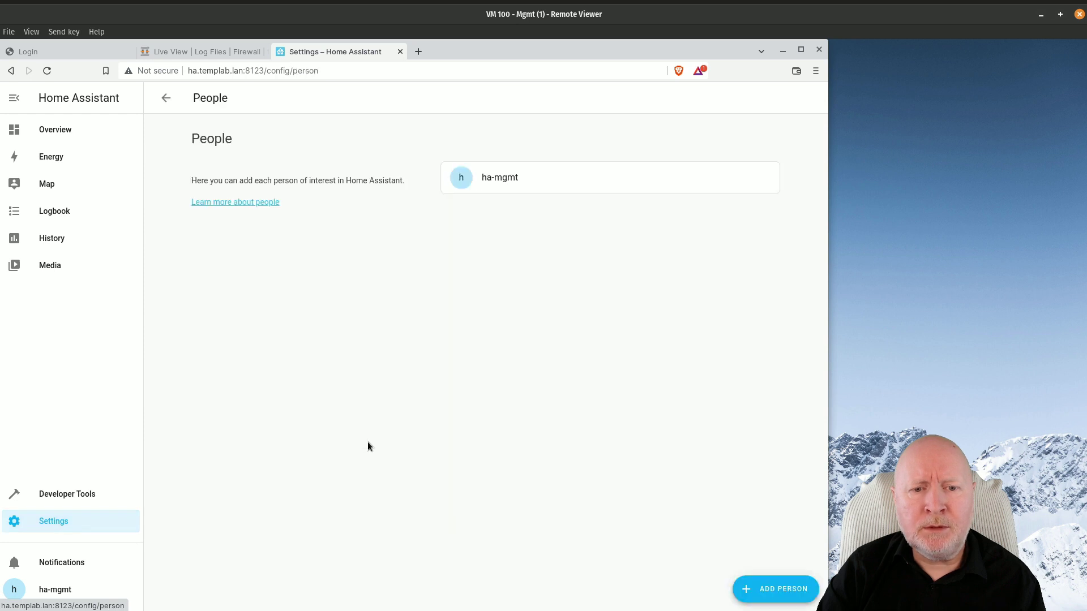
pyautogui.click(750, 589)
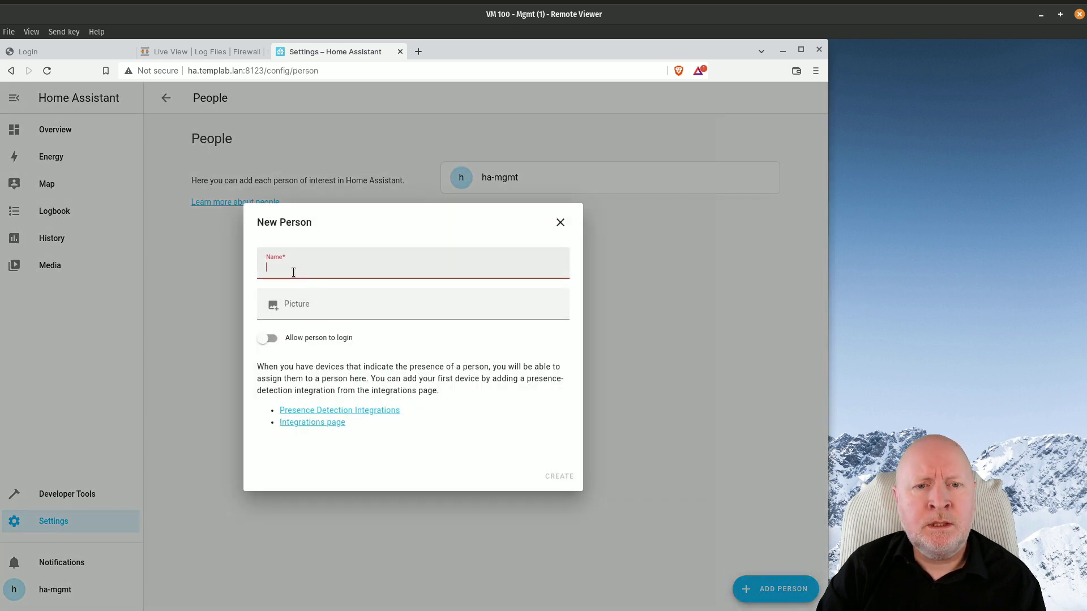
pyautogui.write('M')
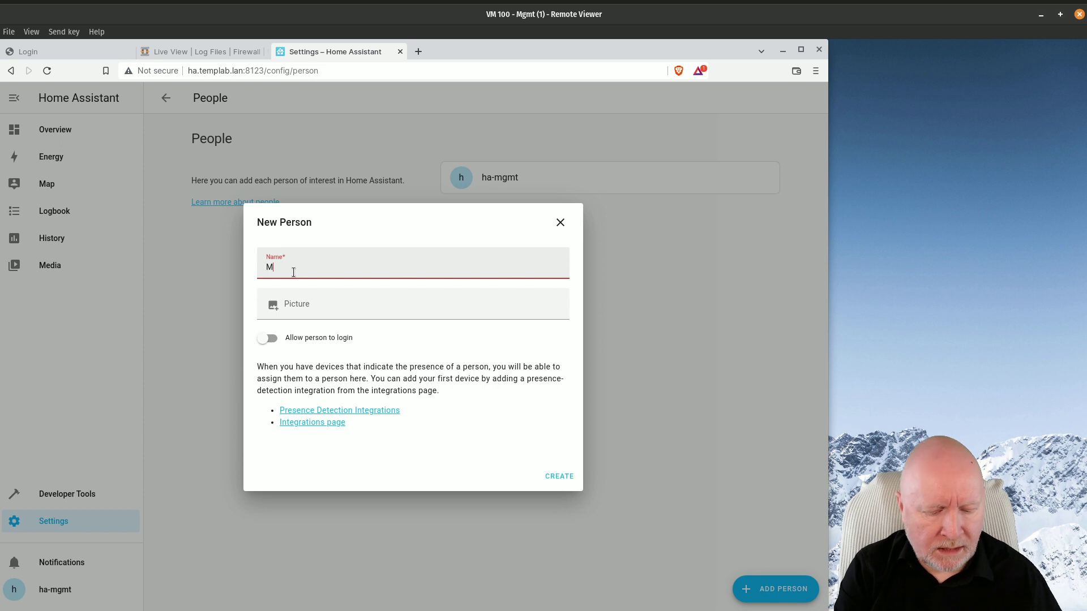
pyautogui.write('QTT Broker')
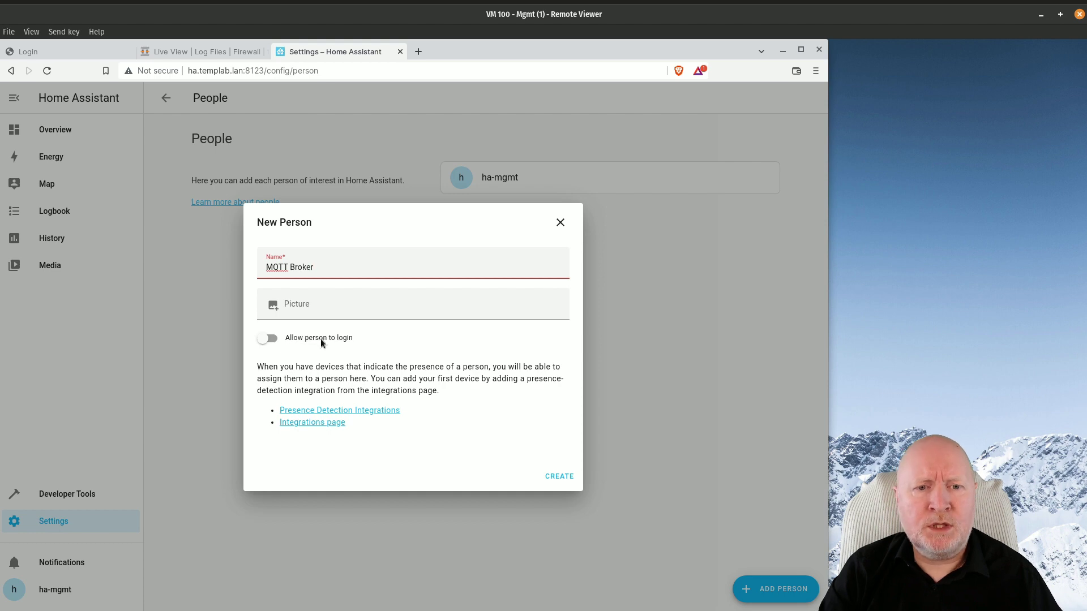
pyautogui.click(277, 337)
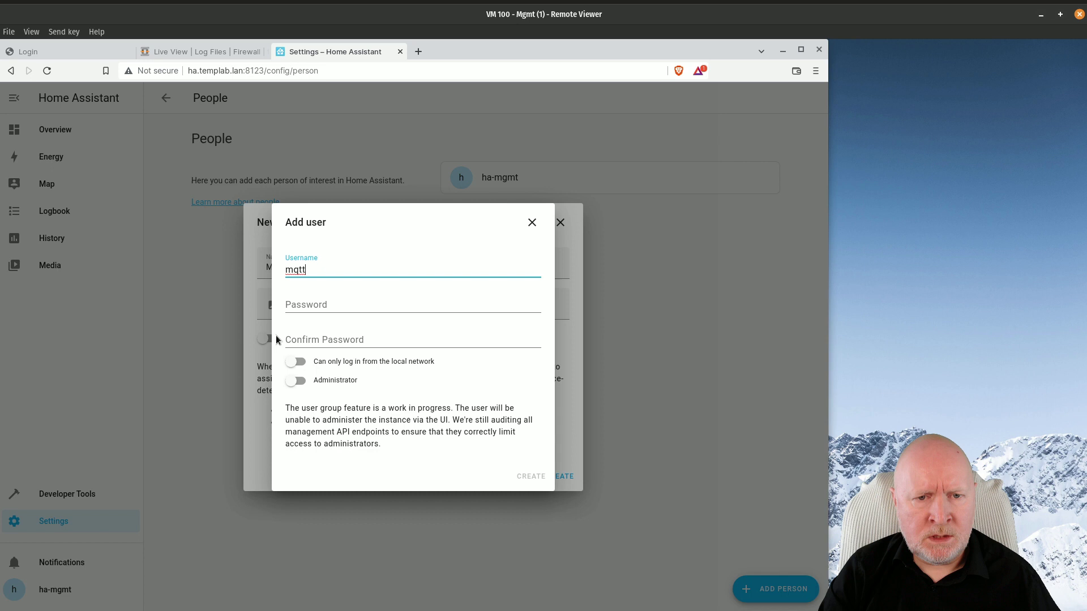
# Step: Enter the new person's login username, password and password confirmation
pyautogui.write('broker')
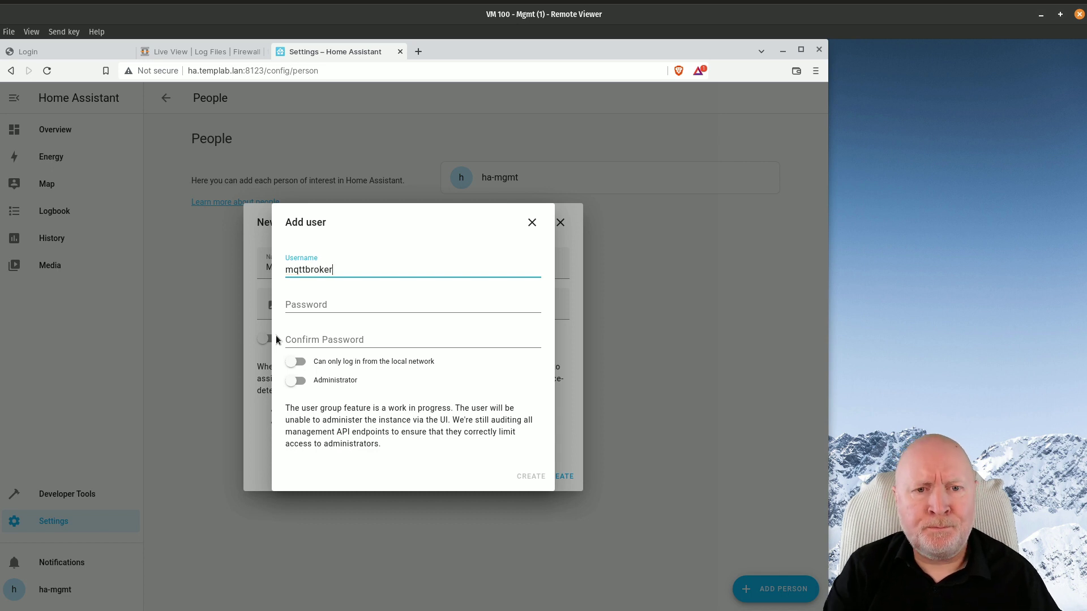
pyautogui.click(331, 307)
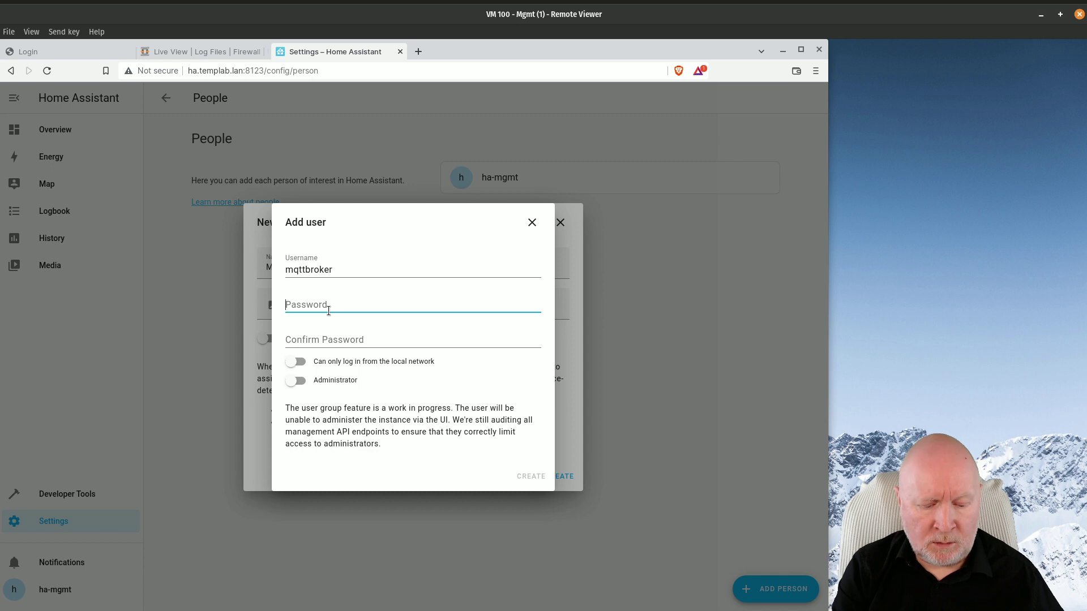
pyautogui.write('••••••')
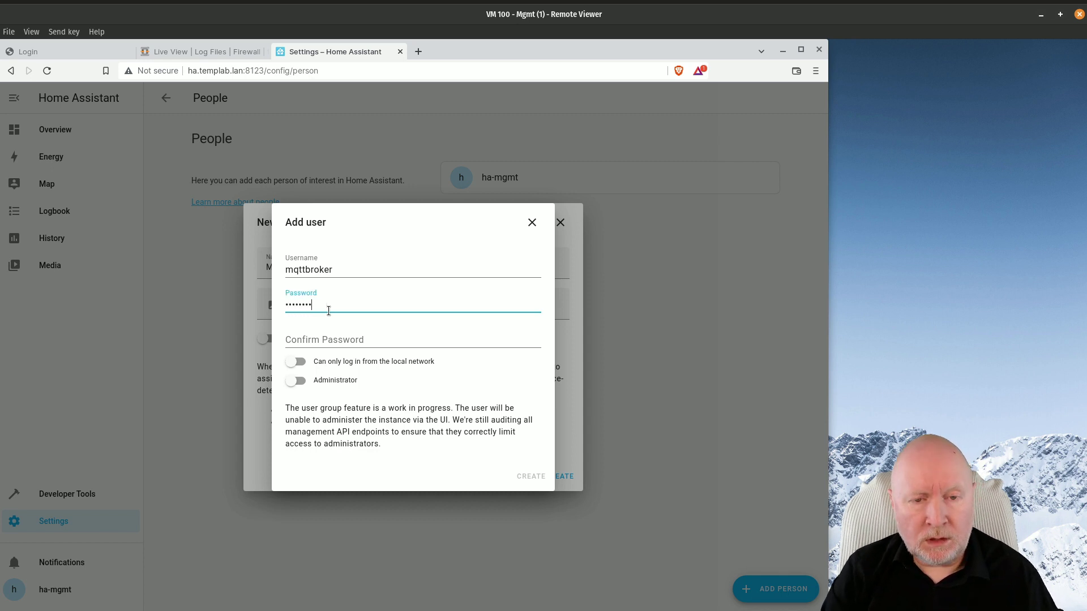
pyautogui.write('1')
pyautogui.click(319, 340)
pyautogui.write('1')
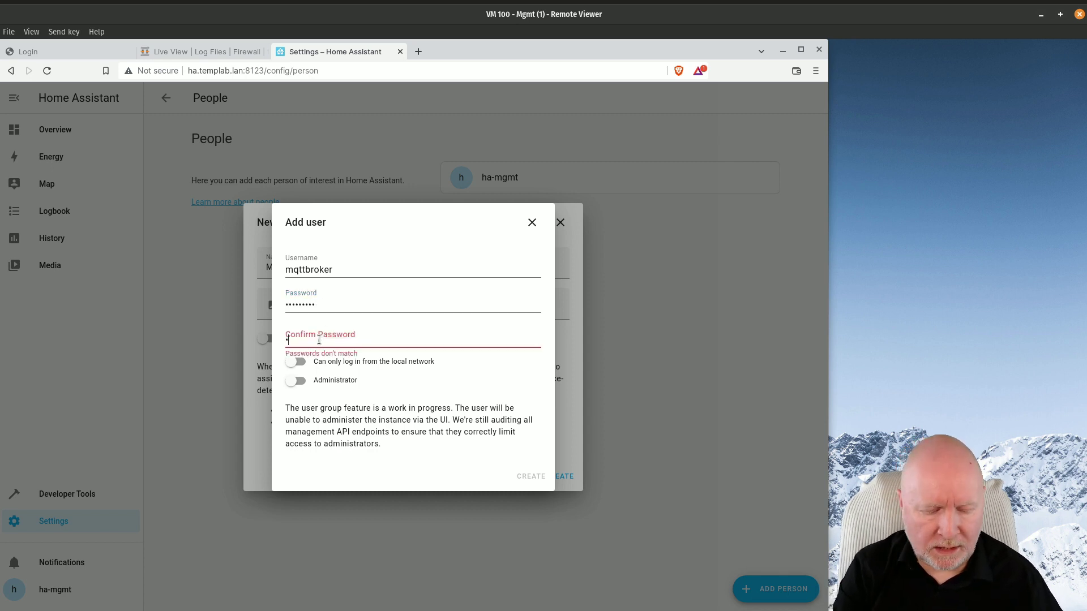
pyautogui.write('11111111')
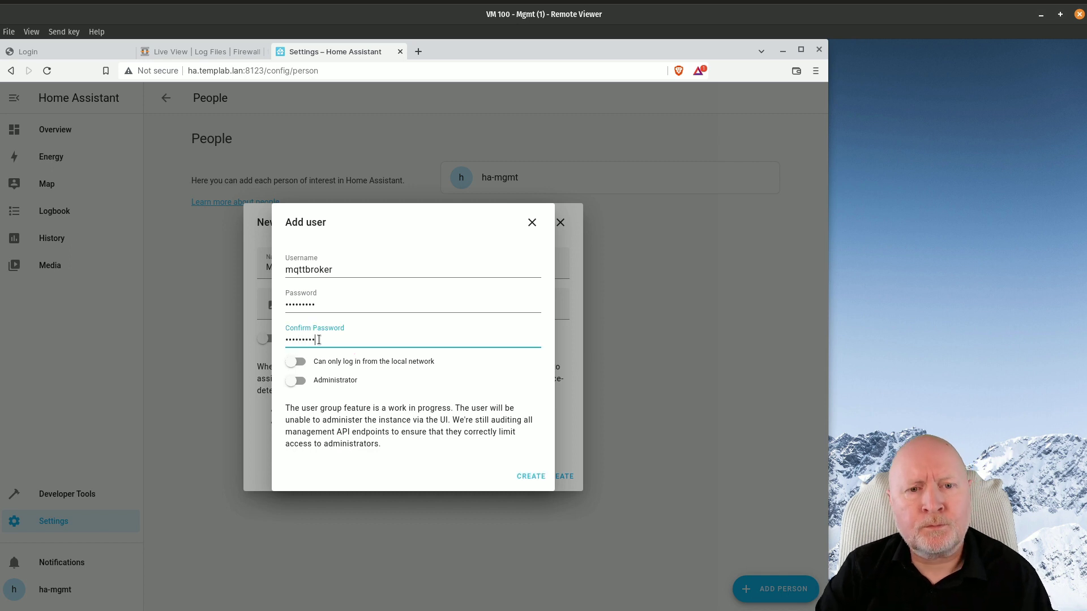
# Step: Restrict the login to the local network and create the MQTT Broker person
pyautogui.click(303, 363)
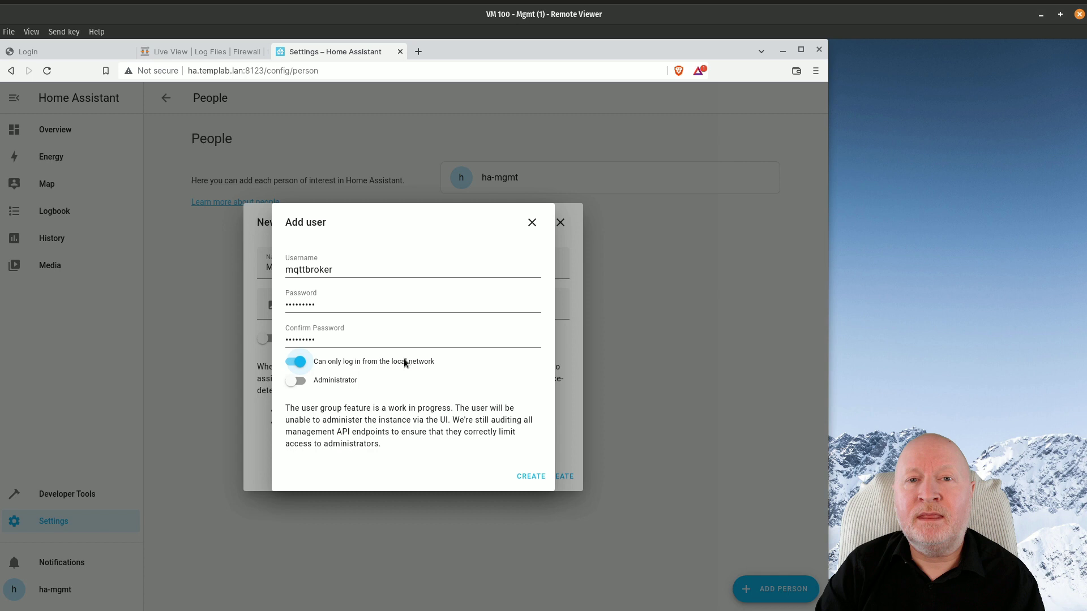
pyautogui.click(531, 477)
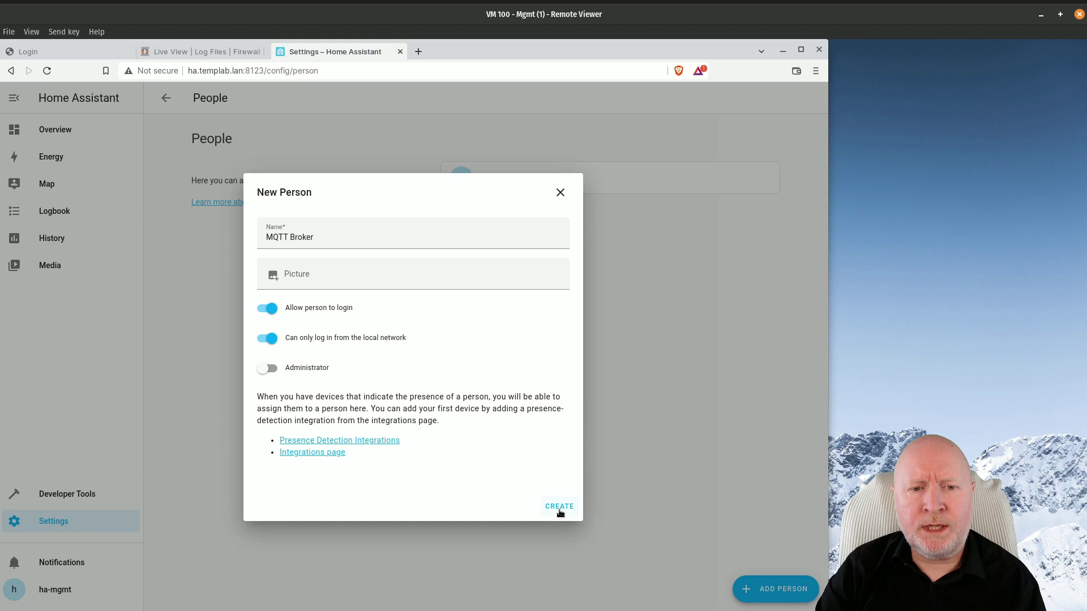
pyautogui.click(559, 508)
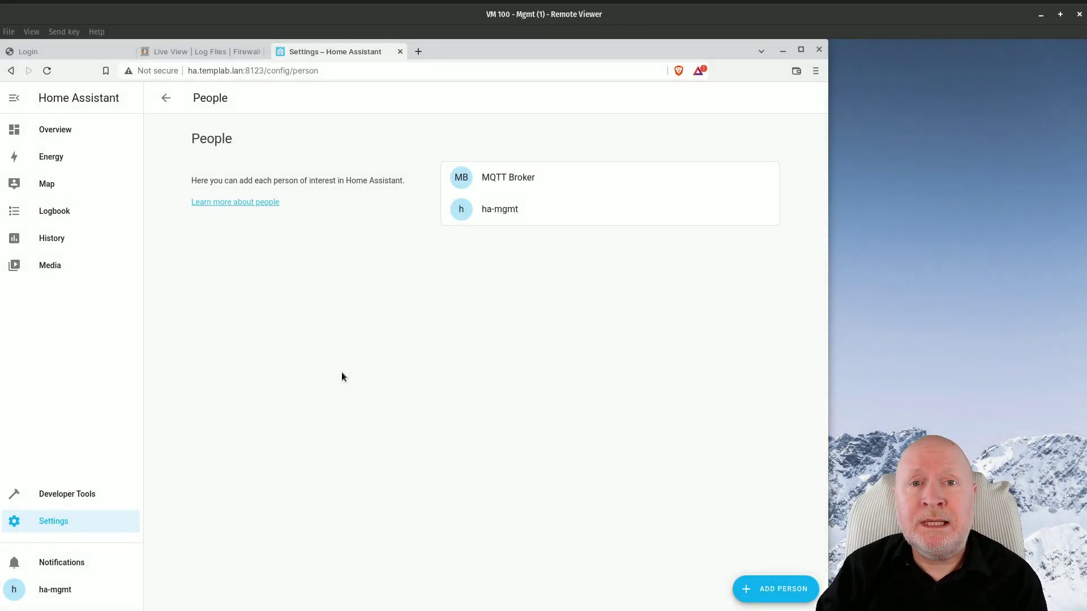
# Step: In Devices & Services, search integrations for 'mq', then close the search without adding
pyautogui.click(45, 522)
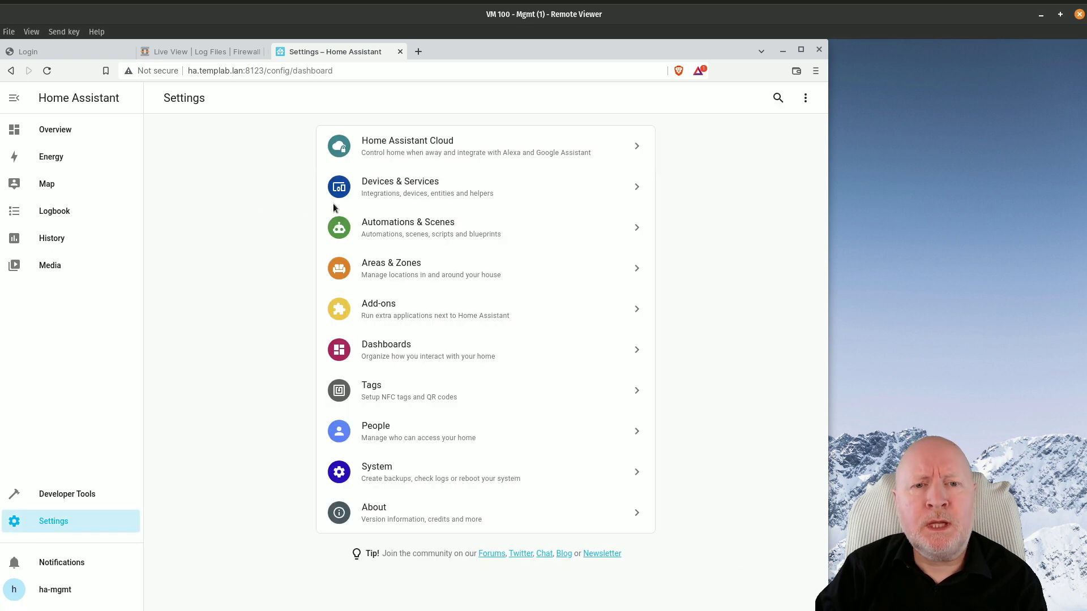
pyautogui.click(378, 188)
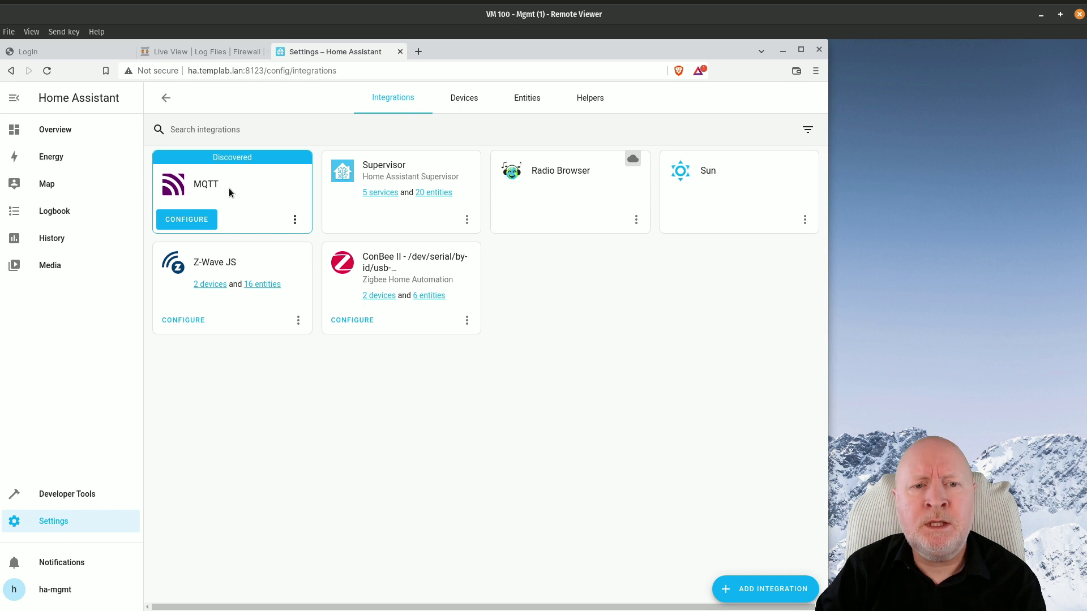
pyautogui.click(746, 590)
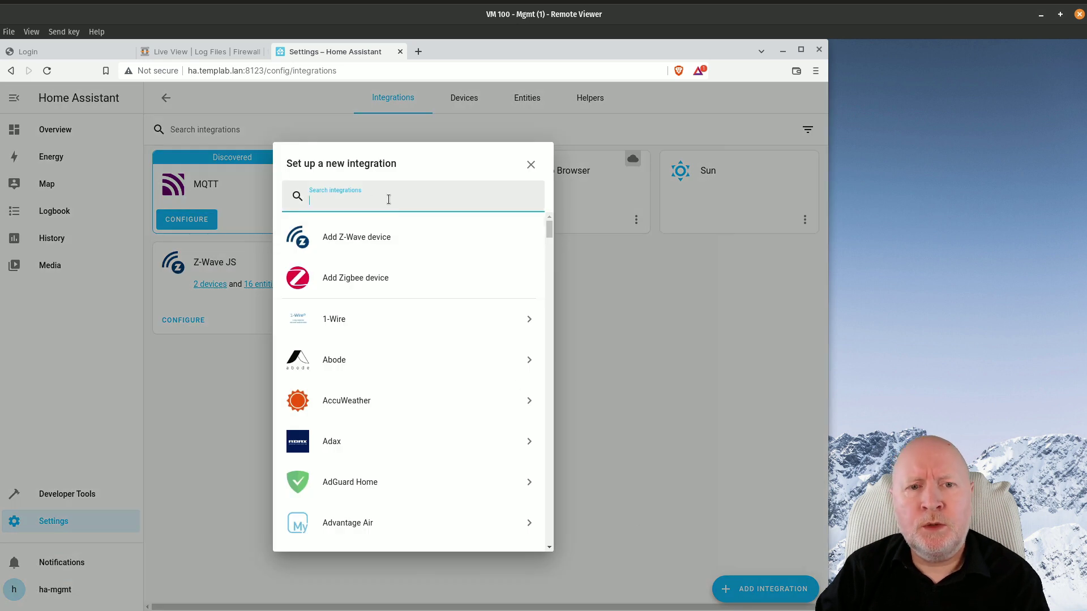
pyautogui.write('mq')
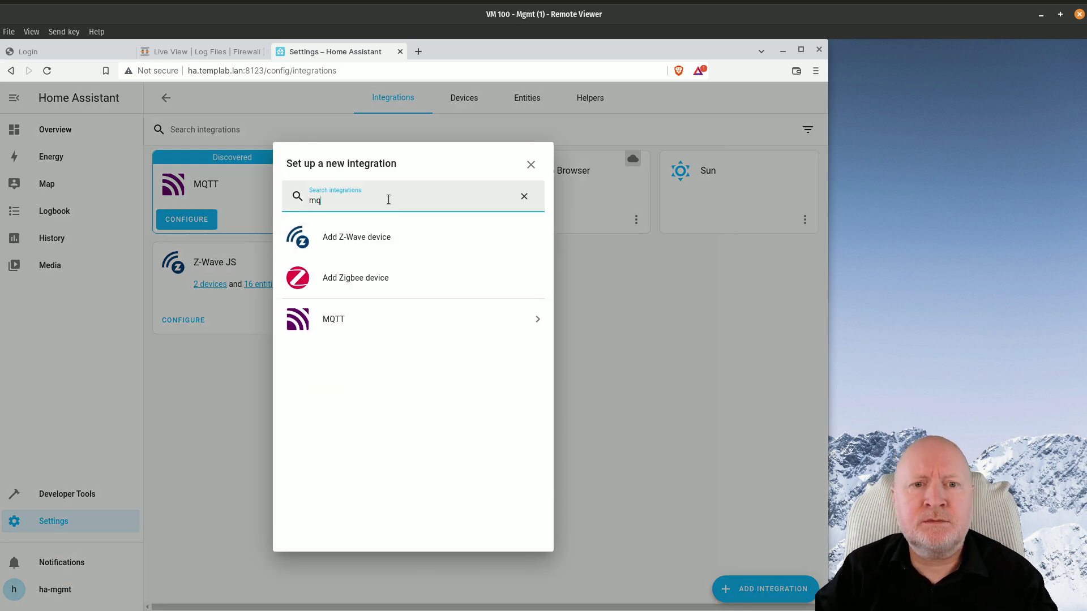
pyautogui.click(531, 165)
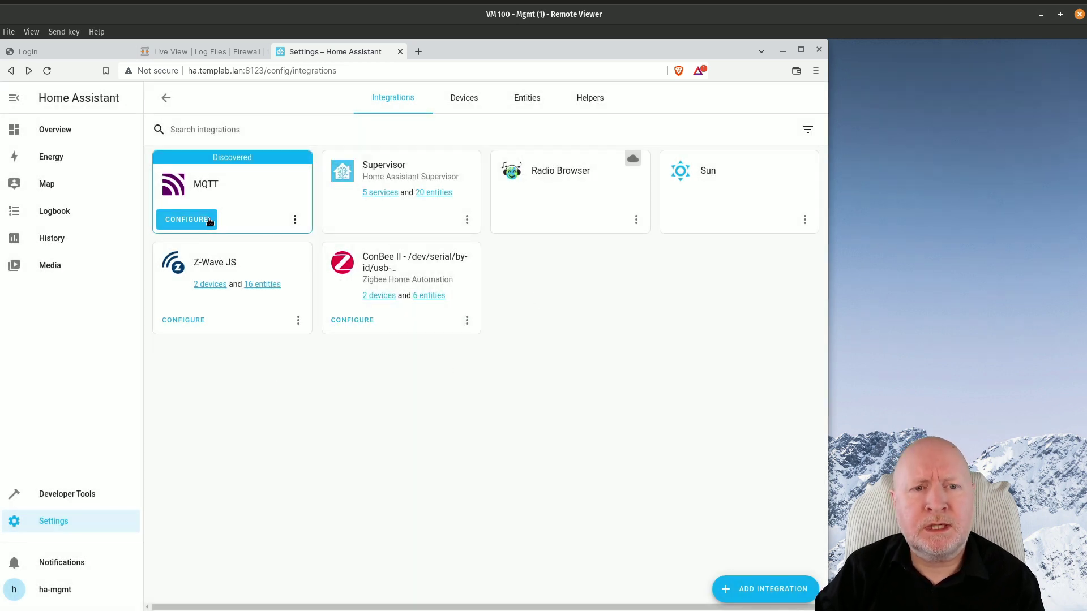
# Step: Configure the discovered MQTT integration to use the Mosquitto broker add-on
pyautogui.click(209, 221)
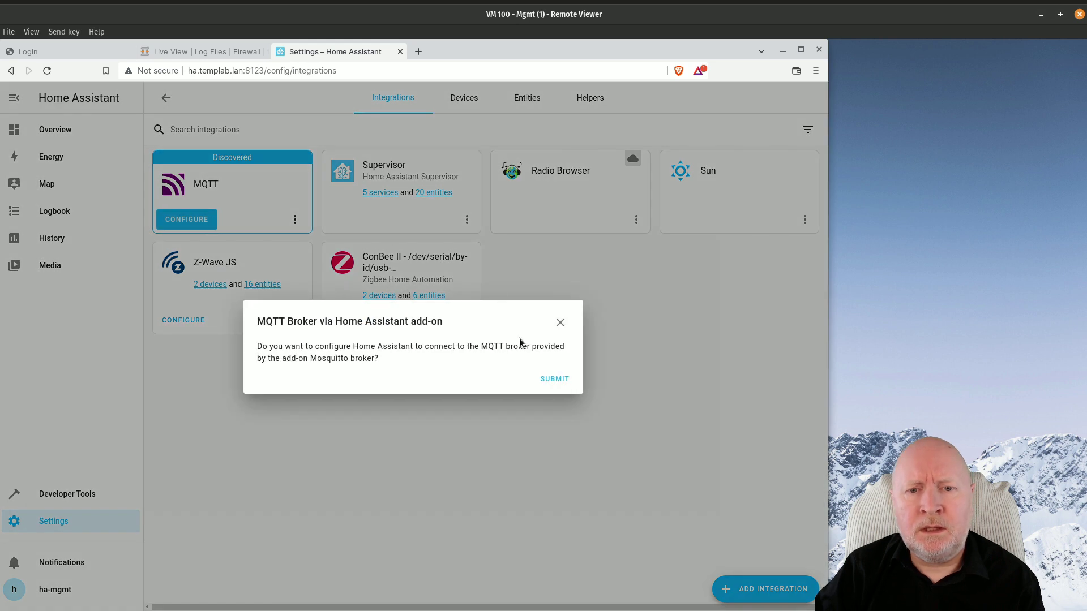
pyautogui.click(552, 378)
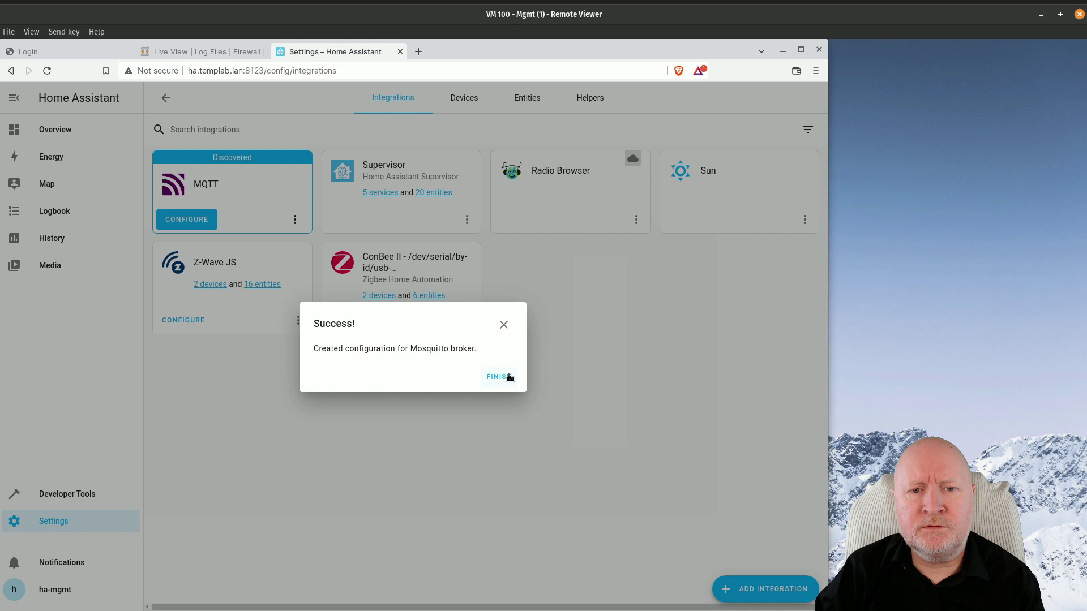
pyautogui.click(509, 378)
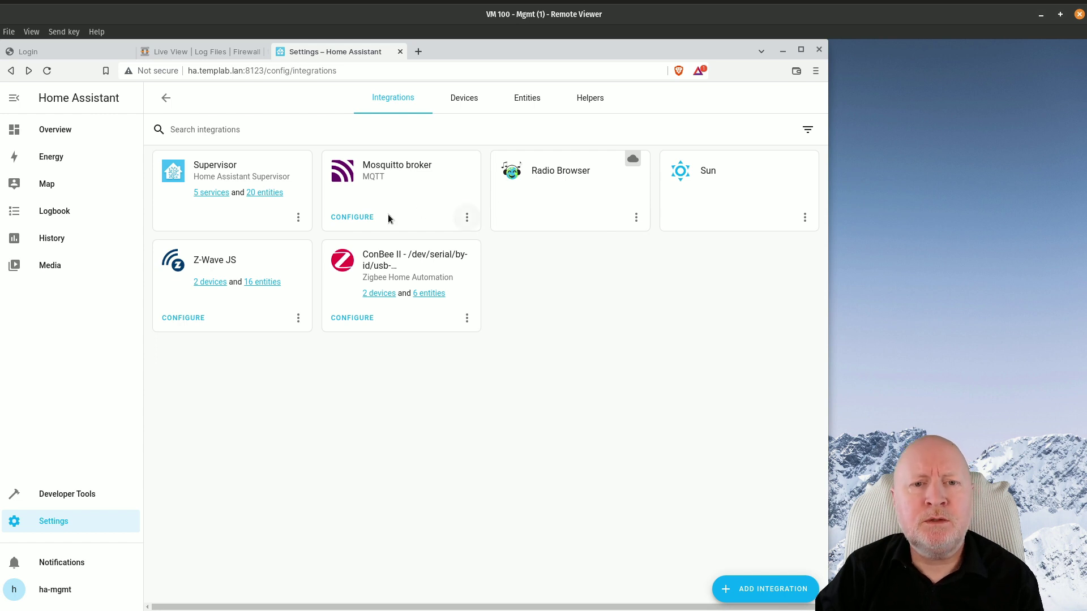
# Step: Reconfigure the MQTT broker connection with the new MQTT user's username and password
pyautogui.click(363, 217)
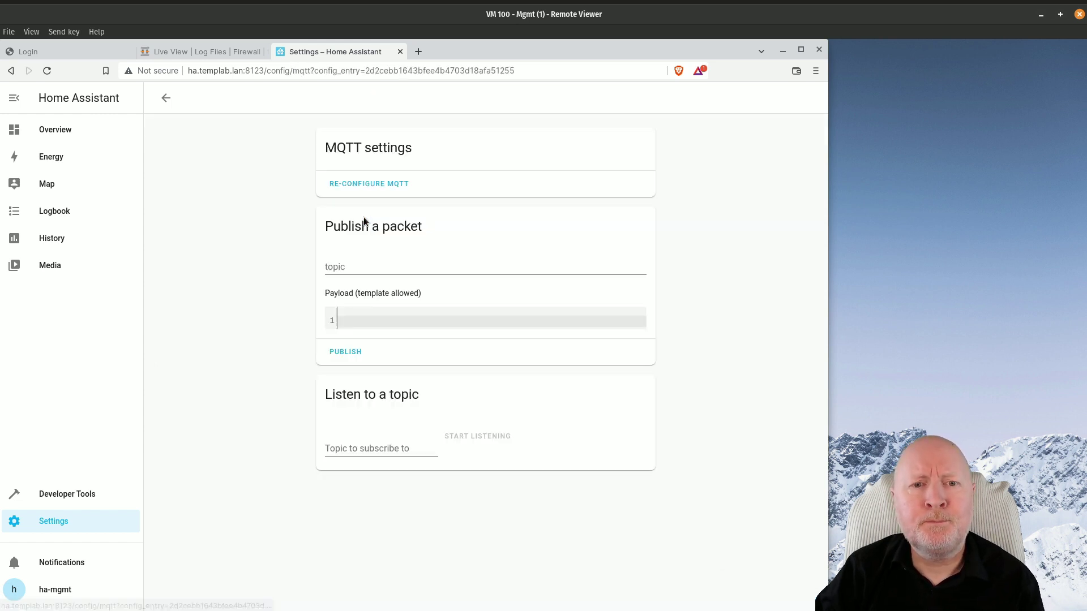
pyautogui.click(370, 184)
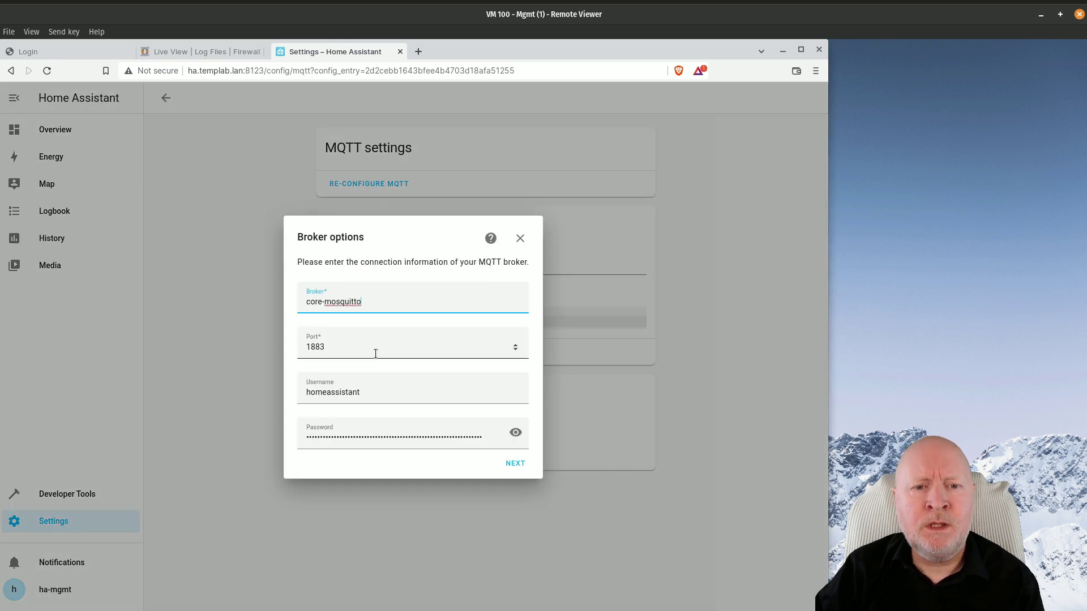
pyautogui.moveTo(372, 396); pyautogui.dragTo(297, 396)
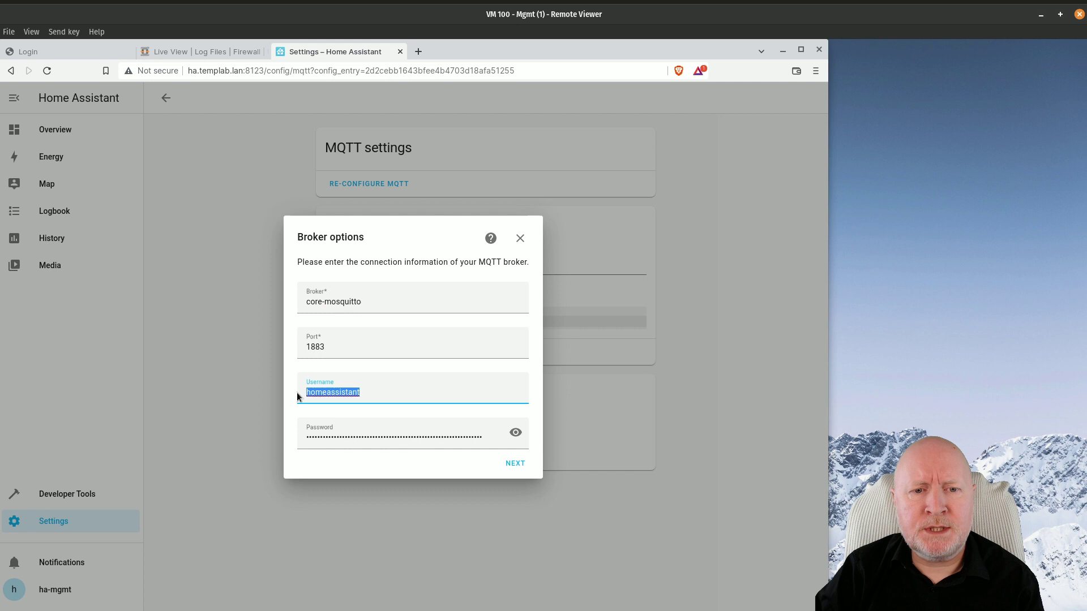
pyautogui.write('mqt')
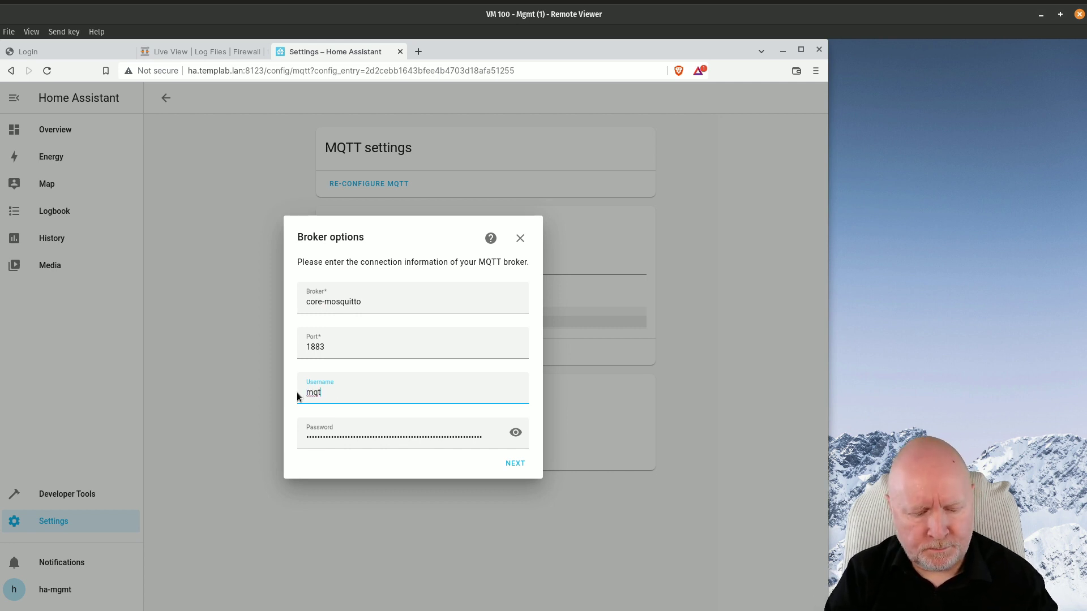
pyautogui.write('tbroker')
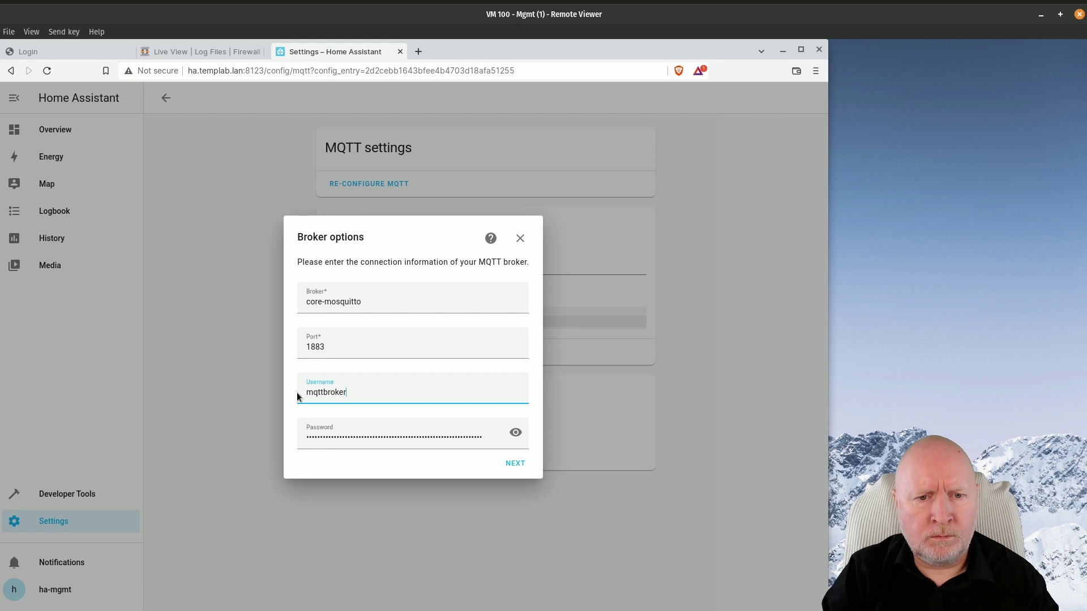
pyautogui.press('Tab')
pyautogui.write('•••')
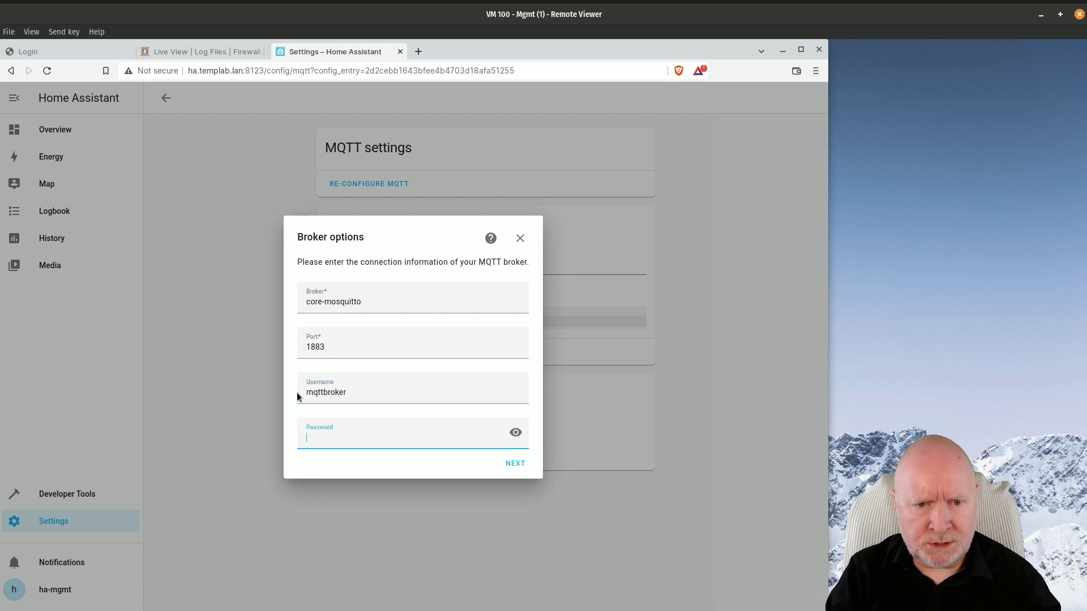
pyautogui.write('•••••••')
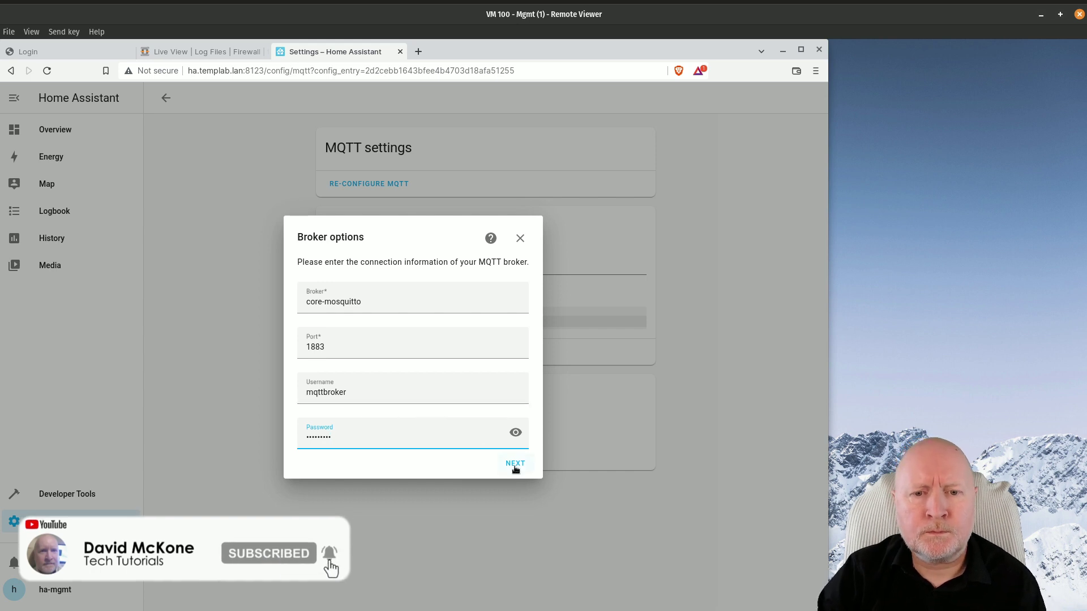
pyautogui.click(515, 463)
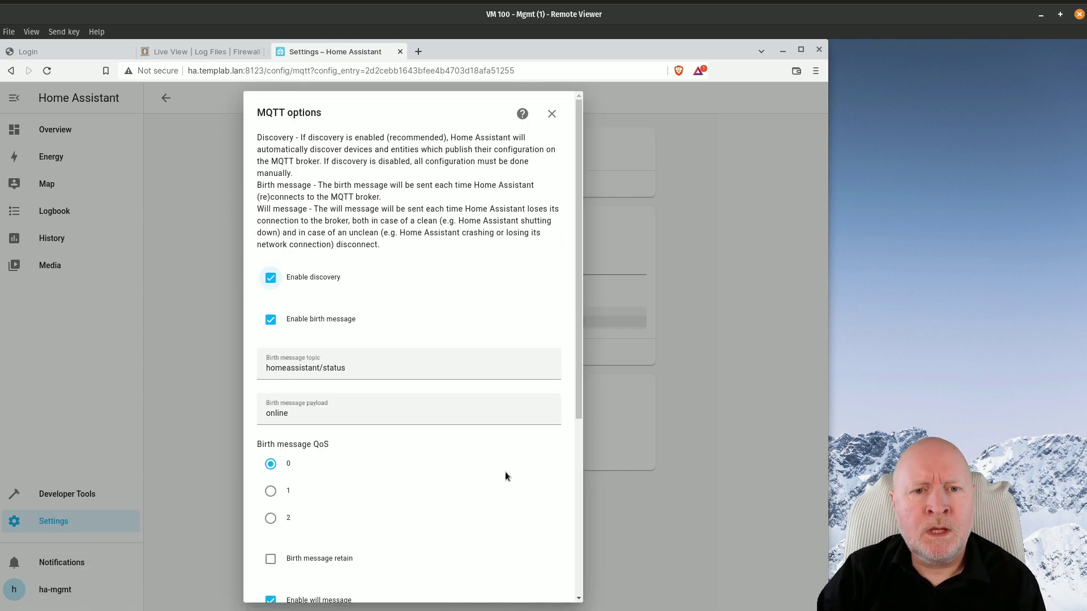
# Step: Submit the MQTT options unchanged, keeping discovery and the birth and will messages
pyautogui.moveTo(575, 368); pyautogui.dragTo(584, 562)
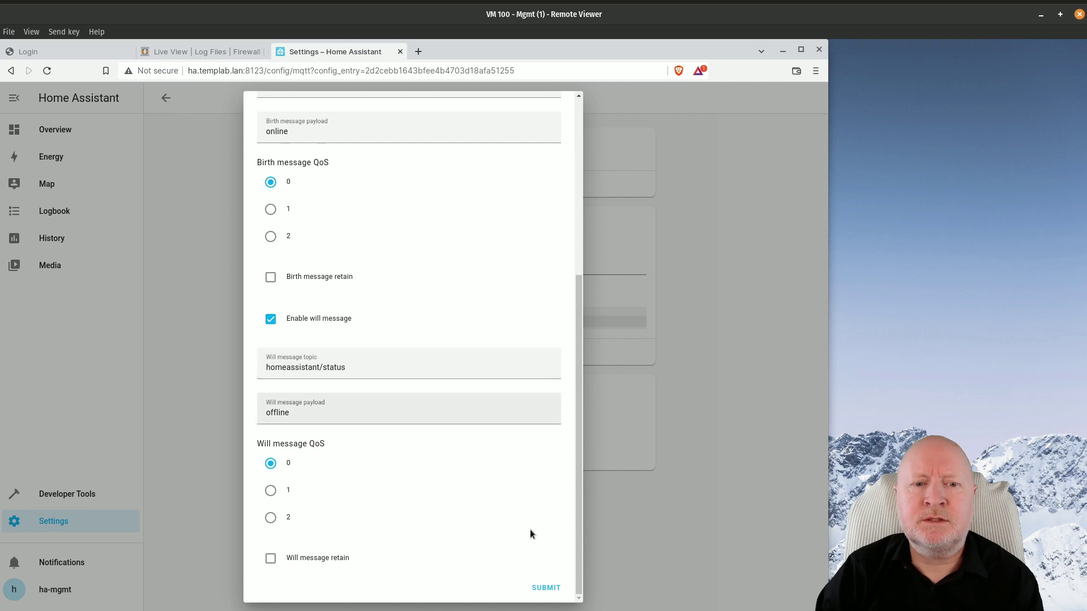
pyautogui.click(544, 588)
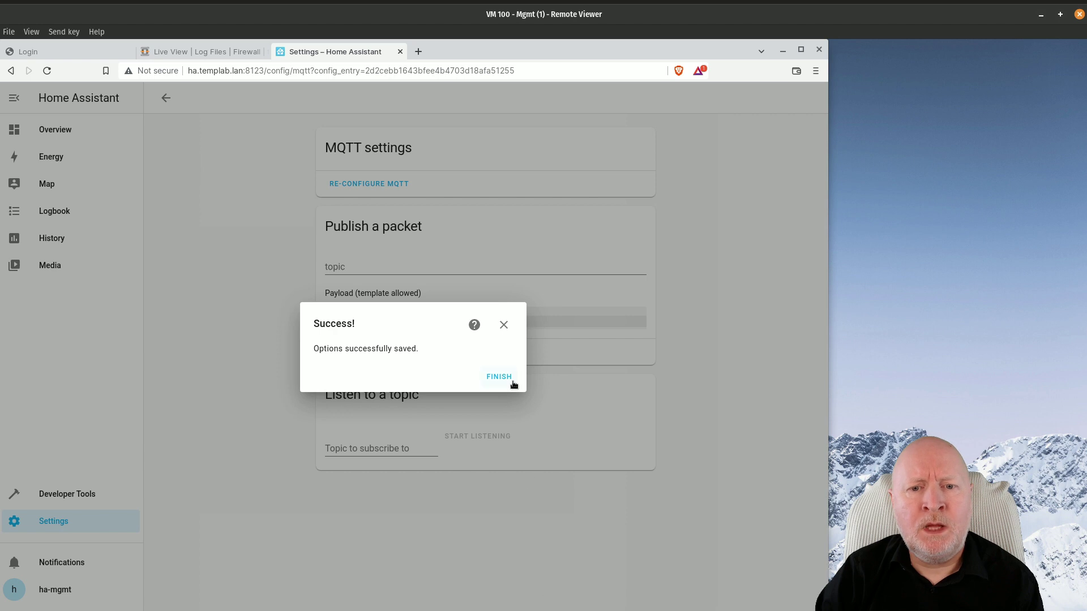
pyautogui.click(498, 377)
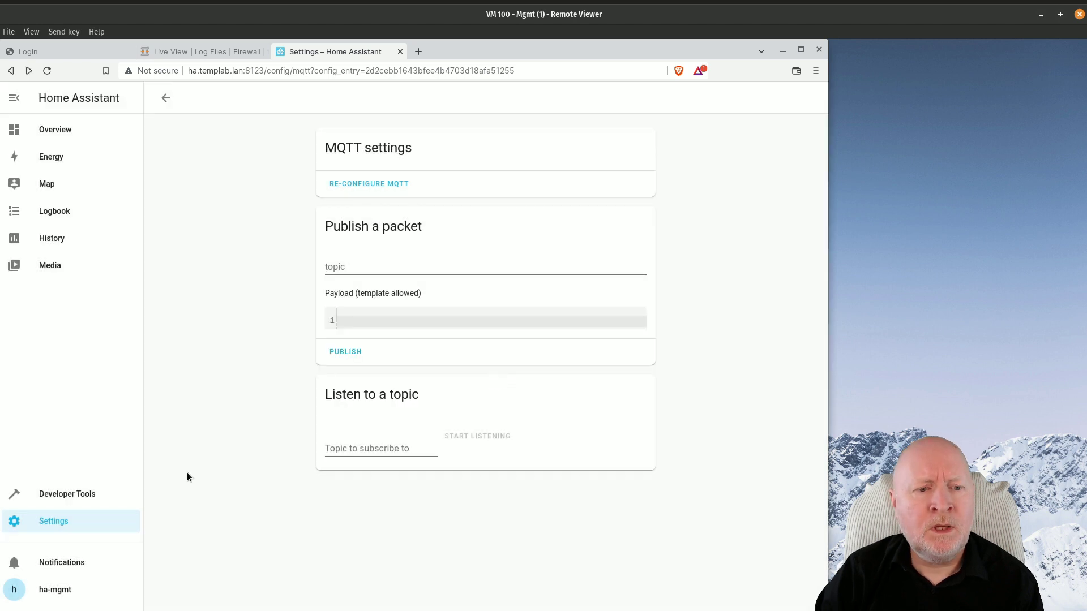
# Step: Restart the Mosquitto broker add-on from the installed add-ons list
pyautogui.click(78, 521)
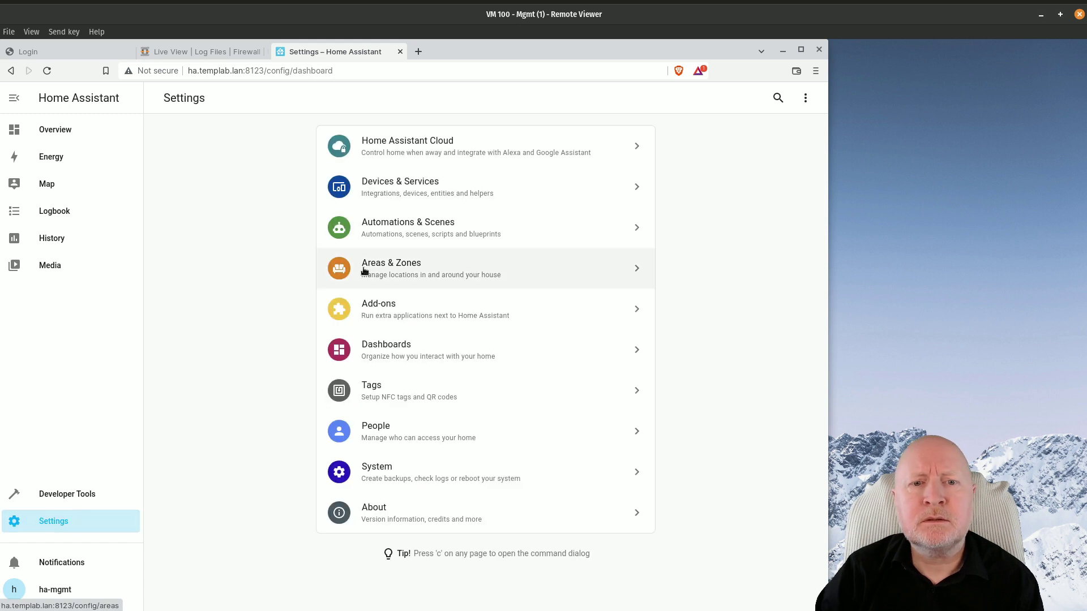
pyautogui.click(390, 306)
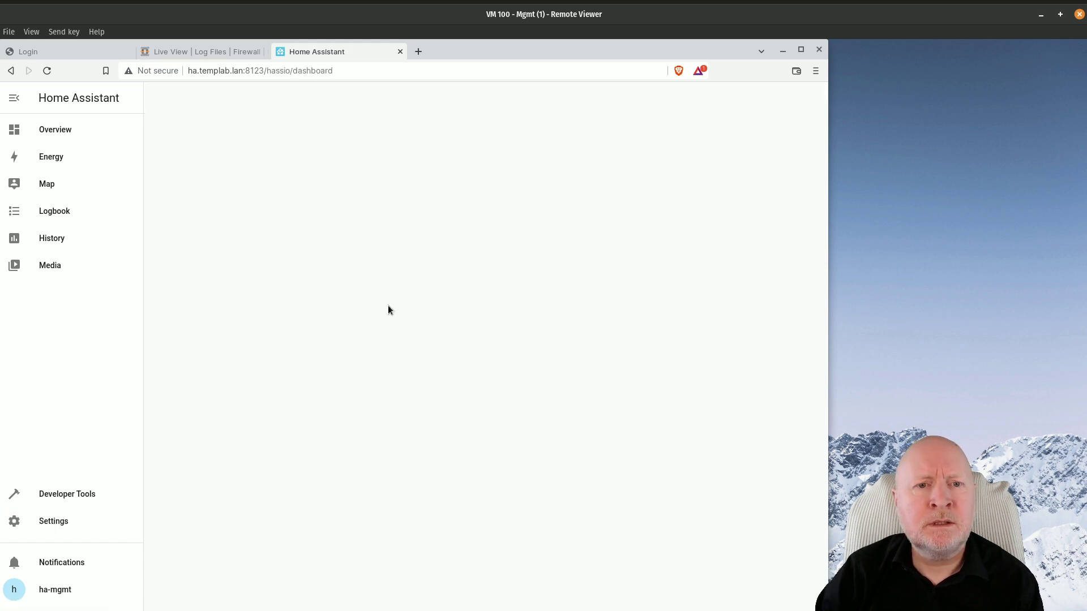
pyautogui.click(263, 156)
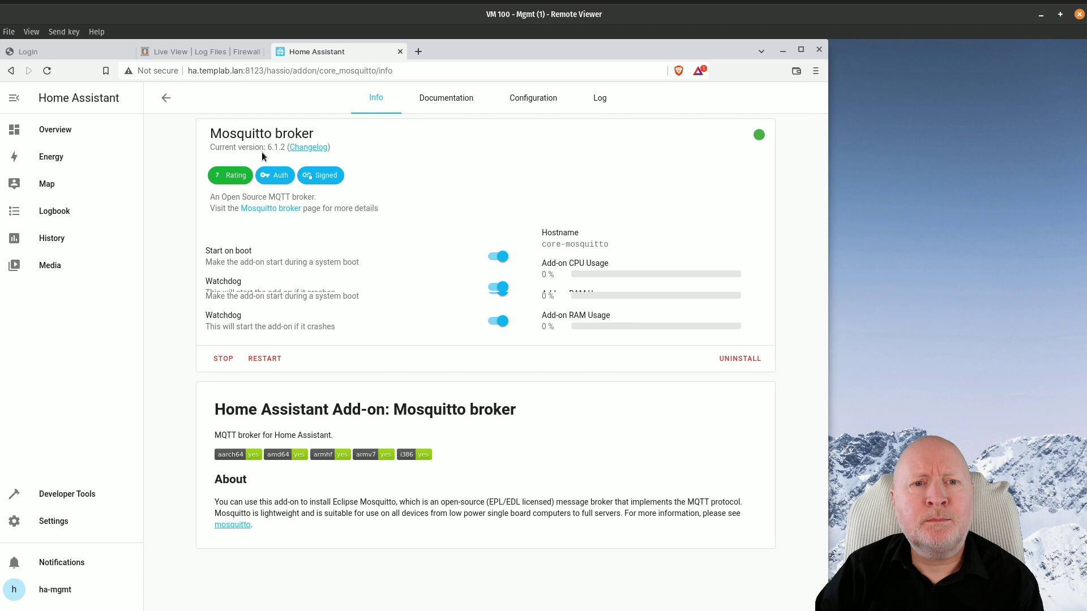
pyautogui.click(265, 360)
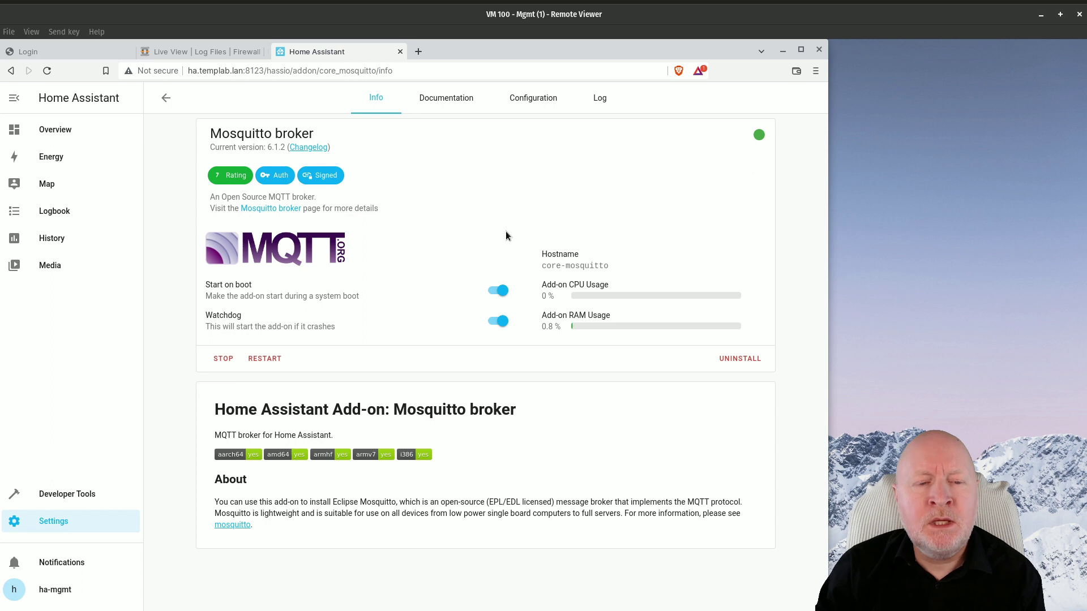
# Step: Start a new person in Settings > People named 'MQTT Client'
pyautogui.click(63, 519)
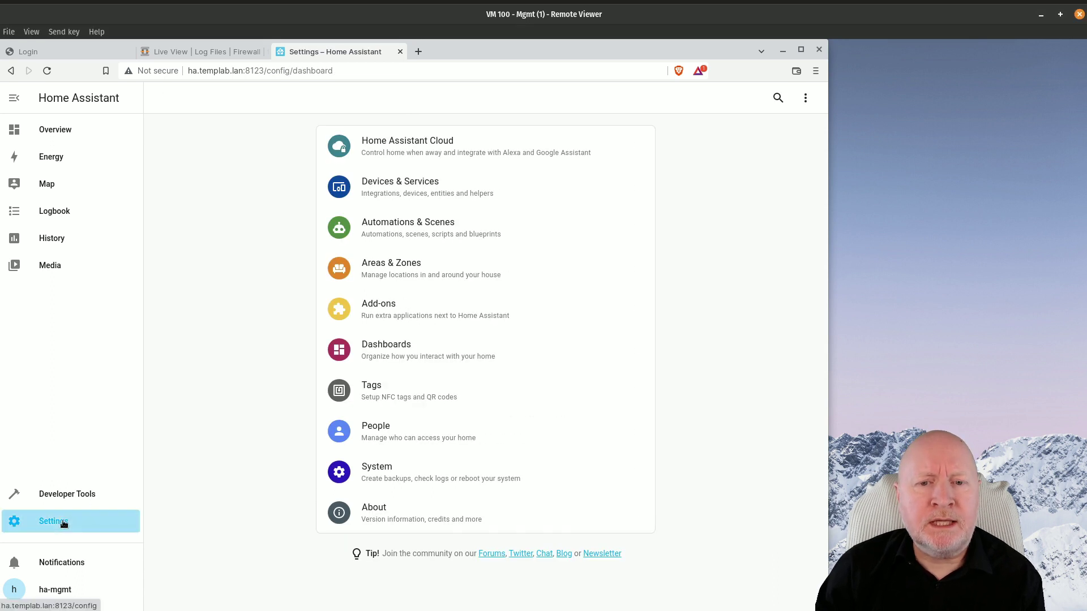
pyautogui.click(338, 441)
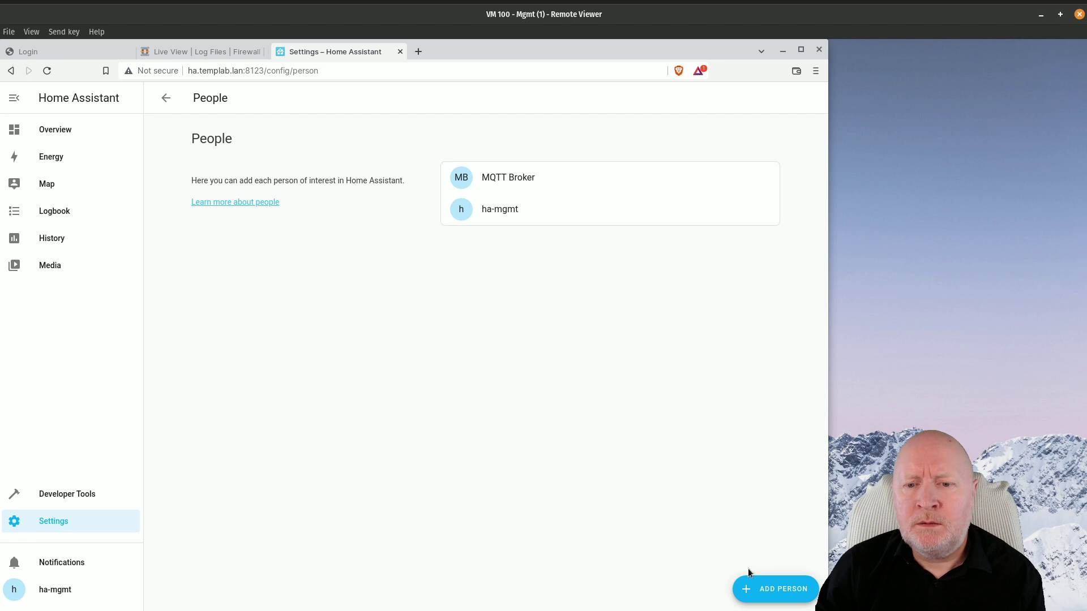
pyautogui.click(745, 589)
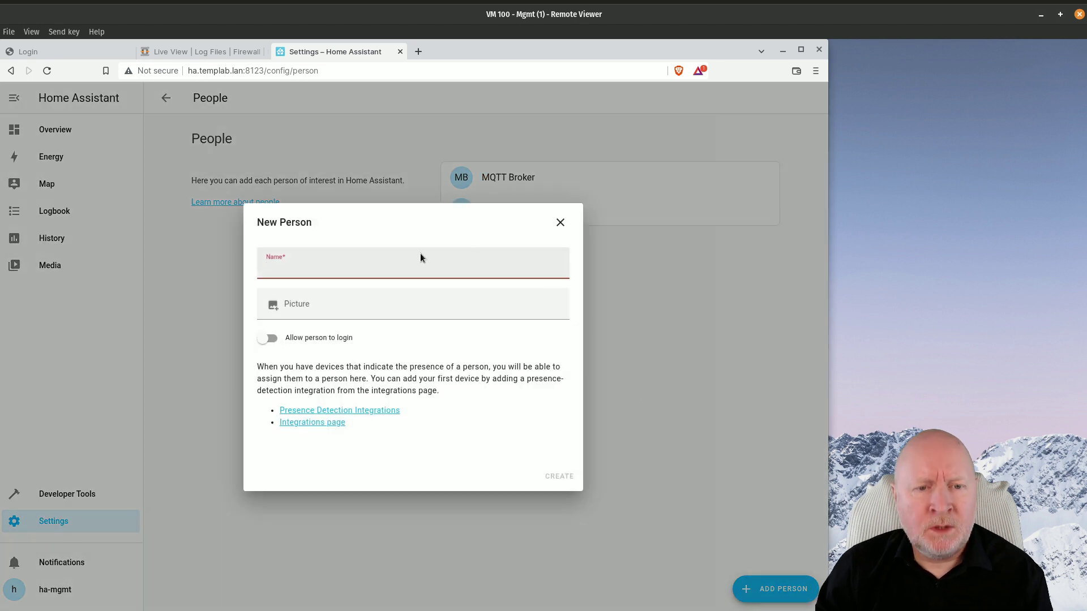
pyautogui.write('MQTT')
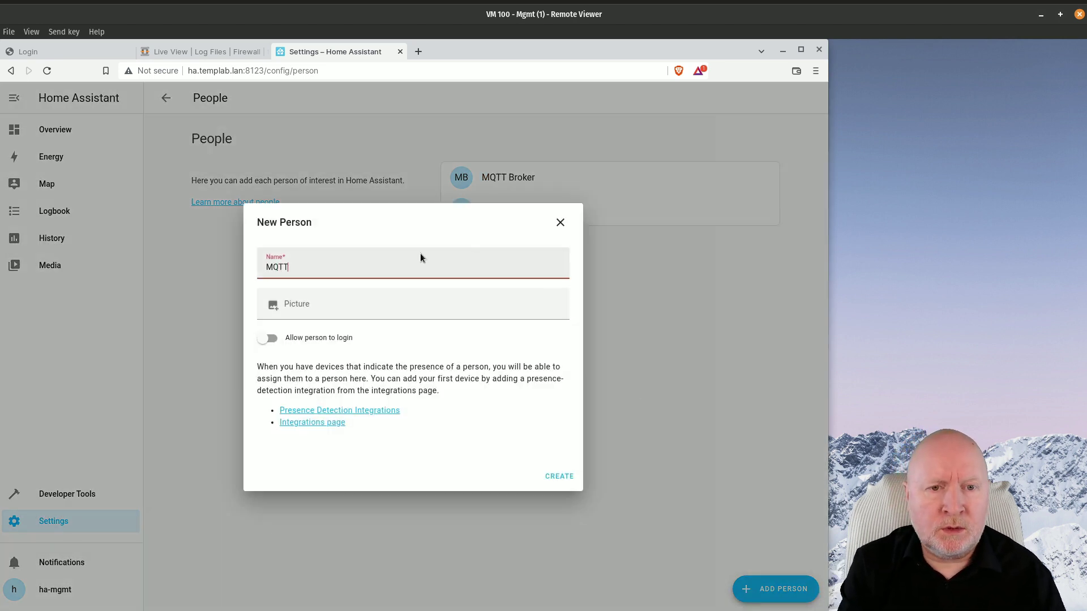
pyautogui.write('ien')
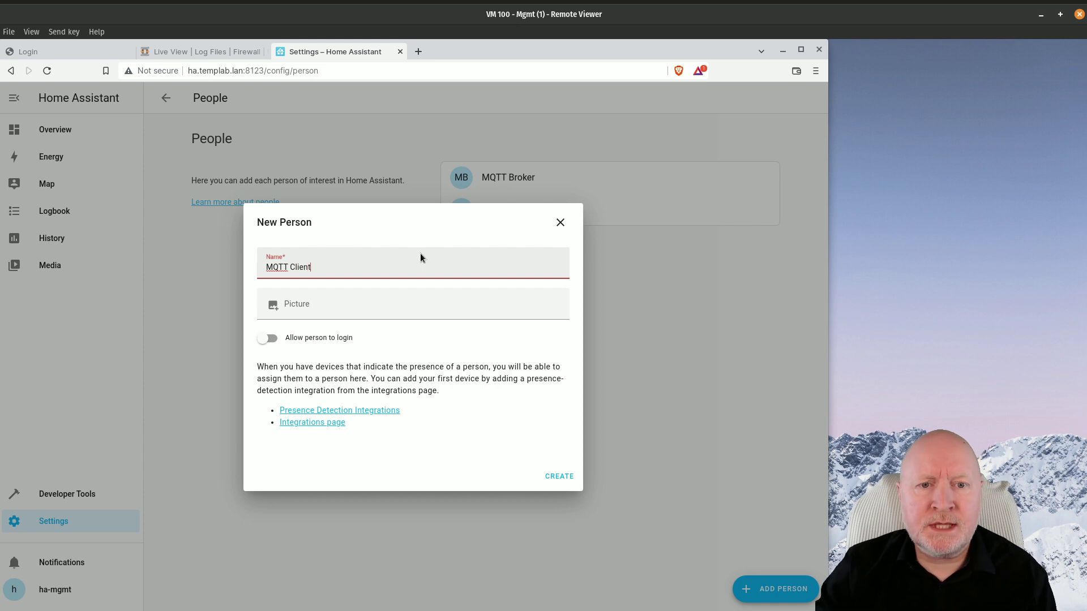
pyautogui.write('t')
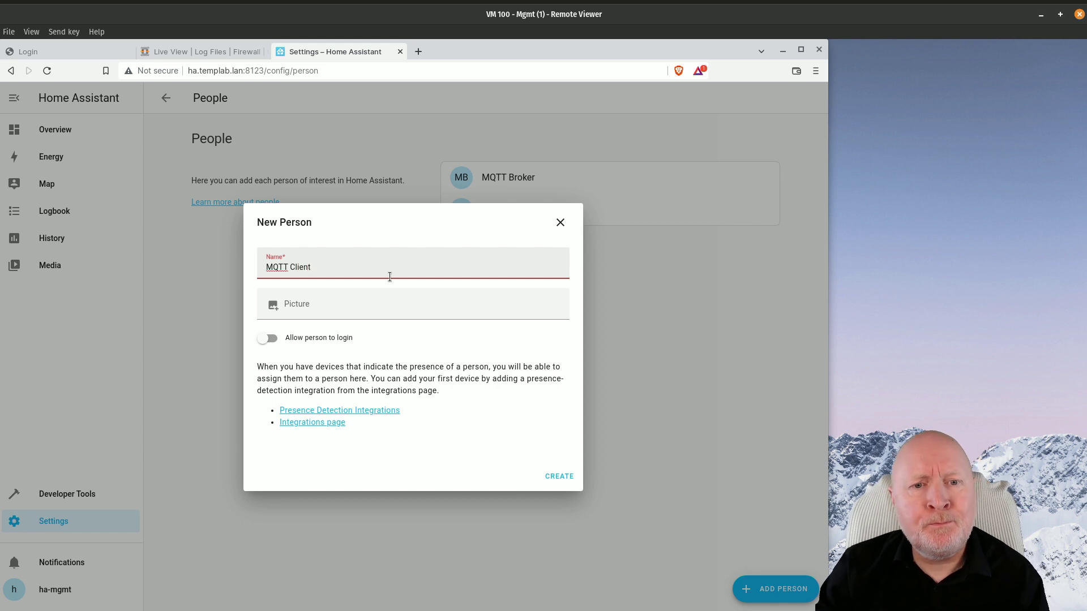
# Step: Give the person a login user 'mqttclient' with a password, restricted to local-network logins
pyautogui.click(272, 340)
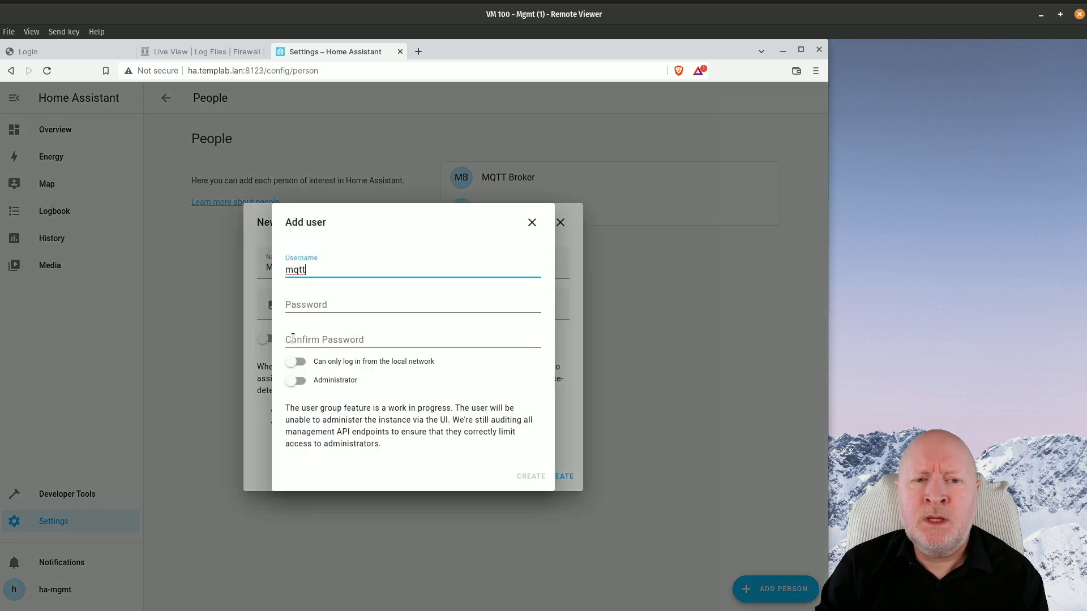
pyautogui.write('client')
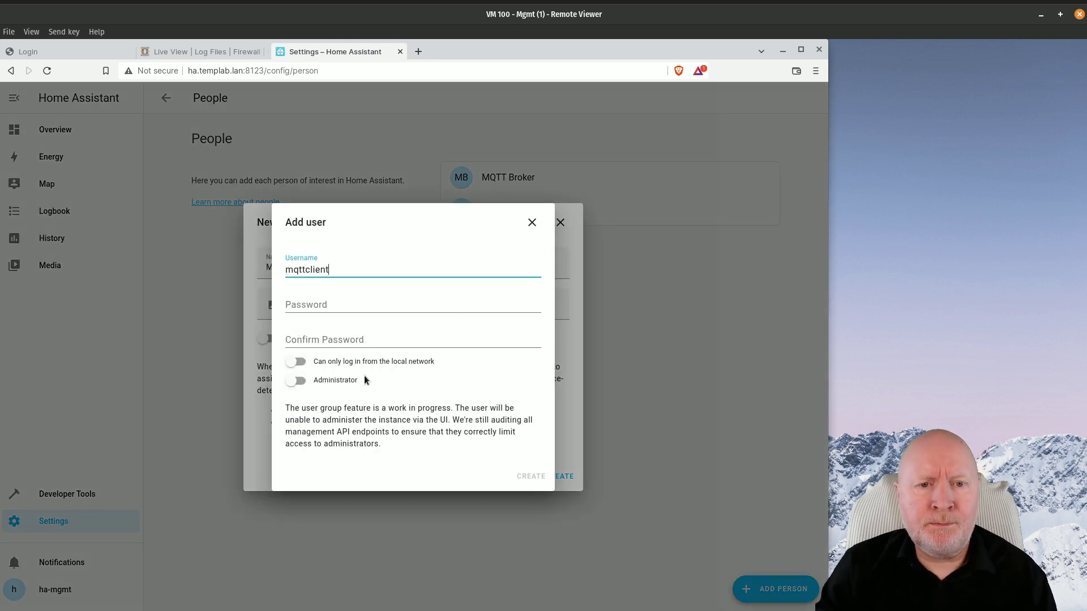
pyautogui.click(344, 306)
pyautogui.write('••')
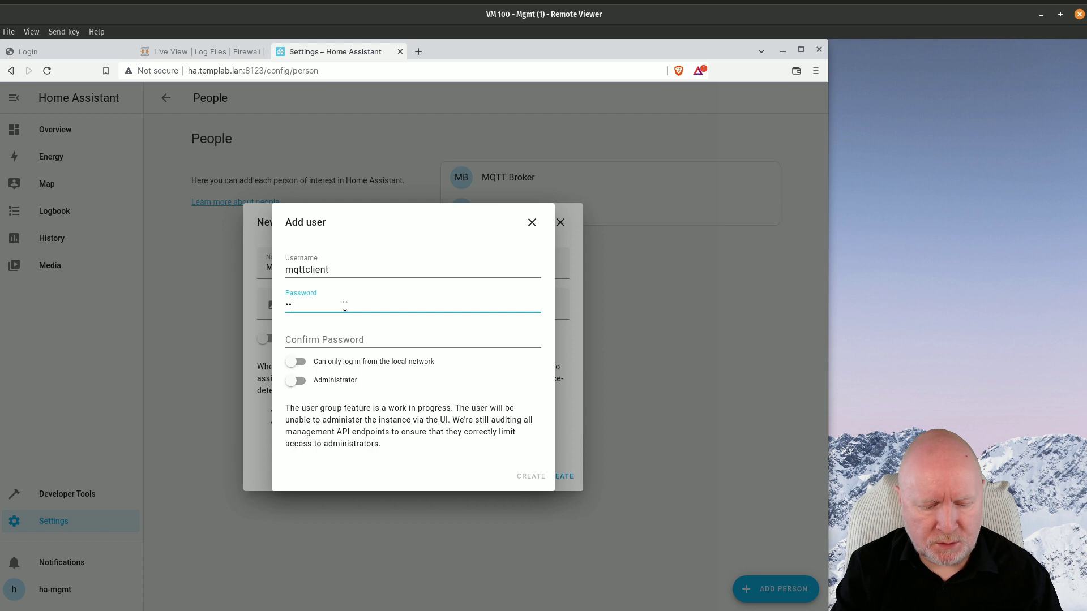
pyautogui.click(339, 334)
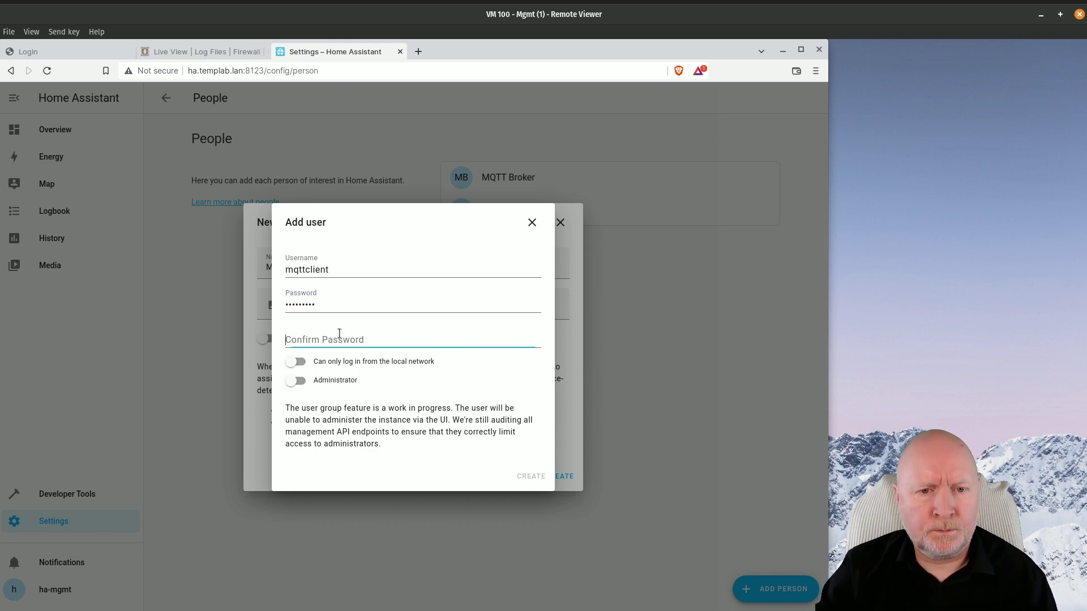
pyautogui.write('•••••••••')
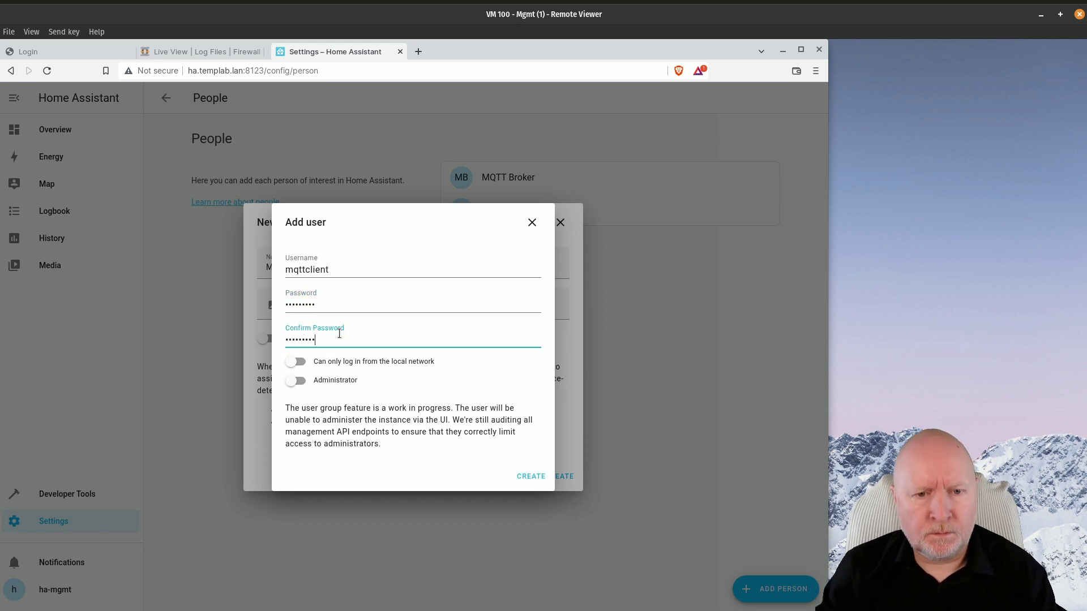
pyautogui.click(299, 362)
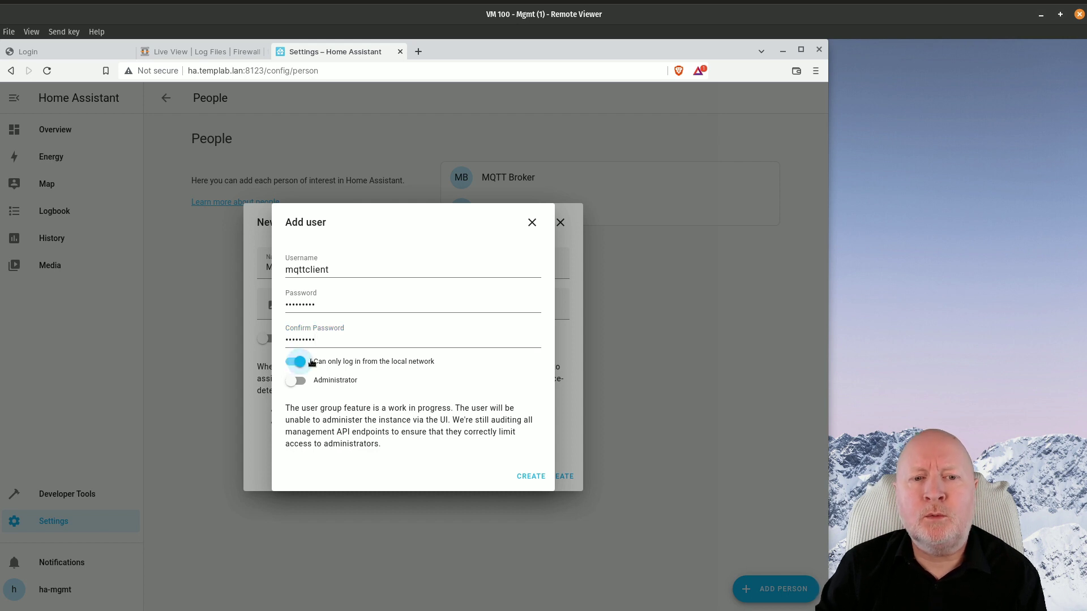
pyautogui.click(539, 479)
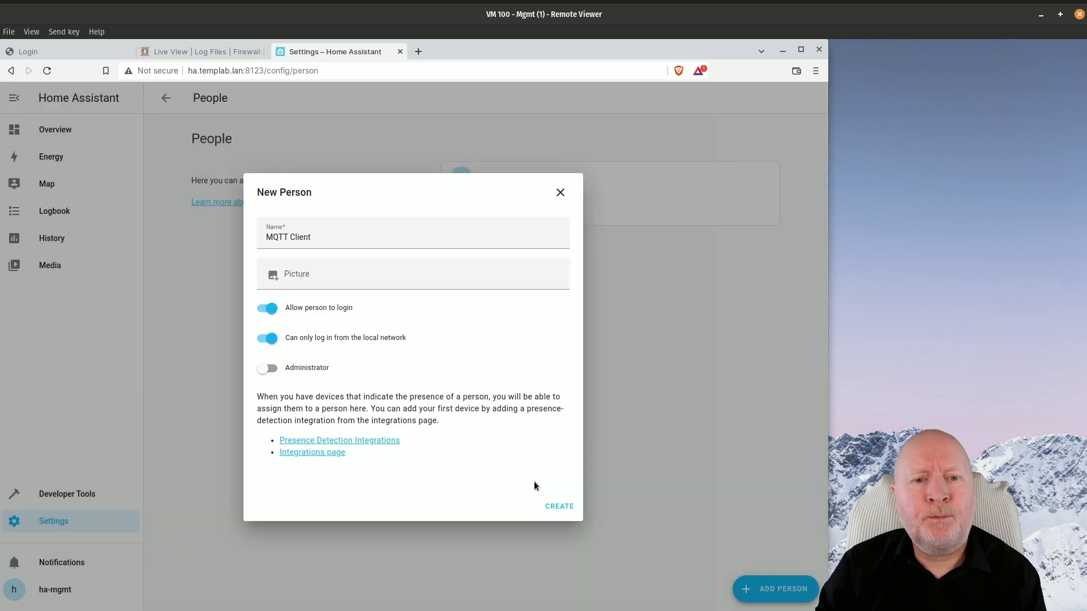
# Step: Finish creating the MQTT Client person in Home Assistant
pyautogui.click(558, 506)
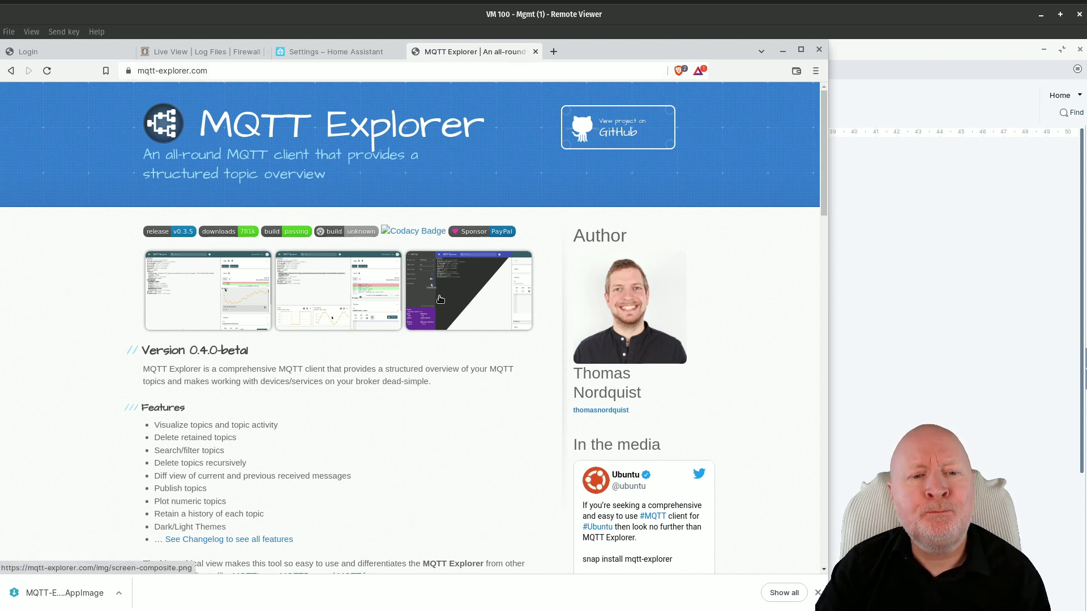
# Step: Scroll the mqtt-explorer.com page down toward the Download section
pyautogui.scroll(-5, 429, 320)
pyautogui.scroll(-4, 425, 325)
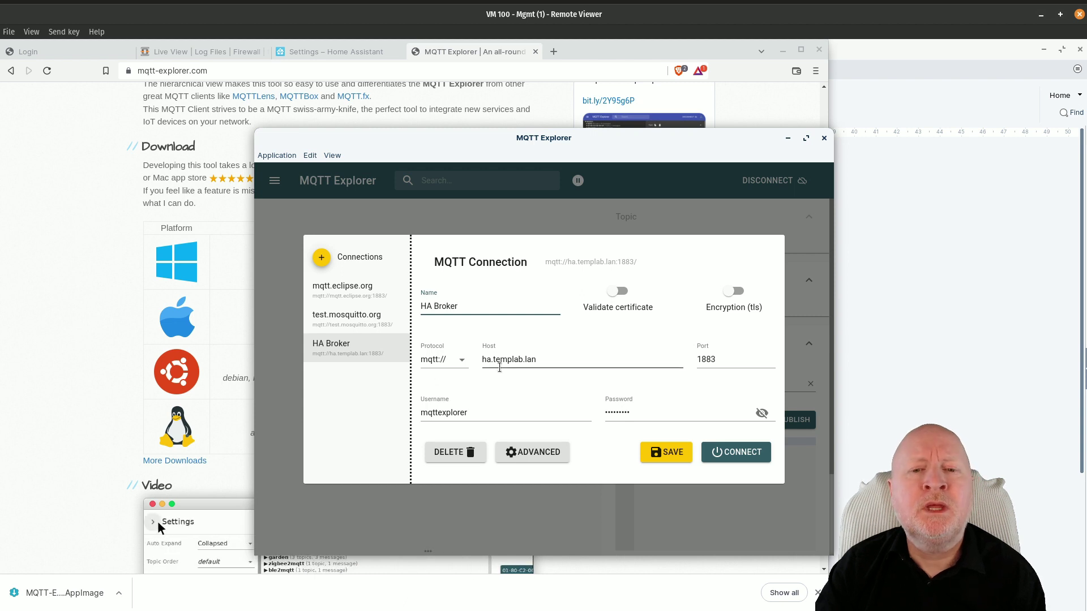
pyautogui.doubleClick(549, 360)
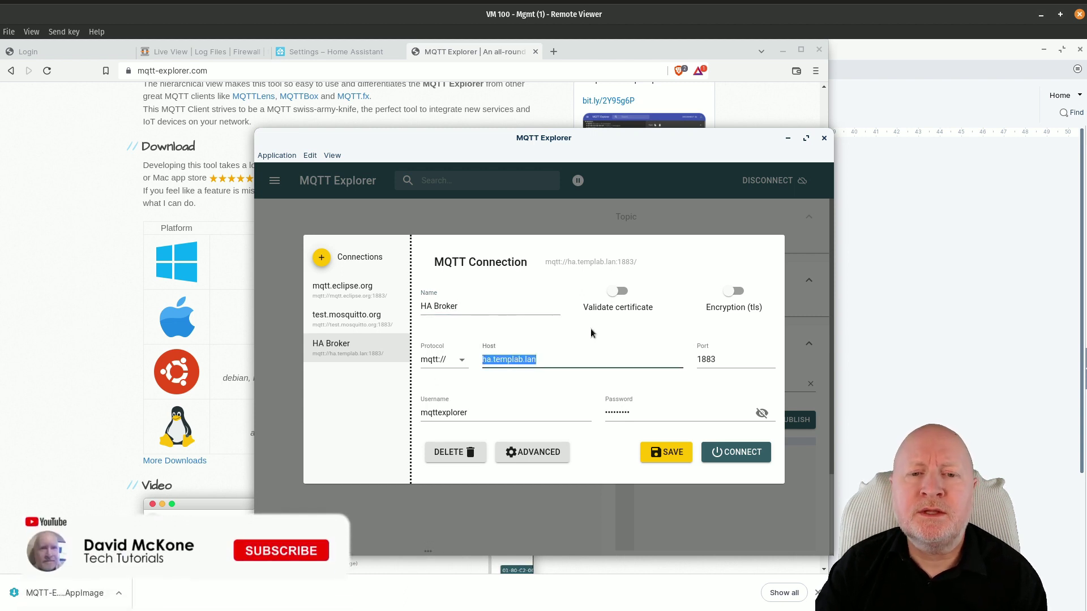
pyautogui.click(626, 331)
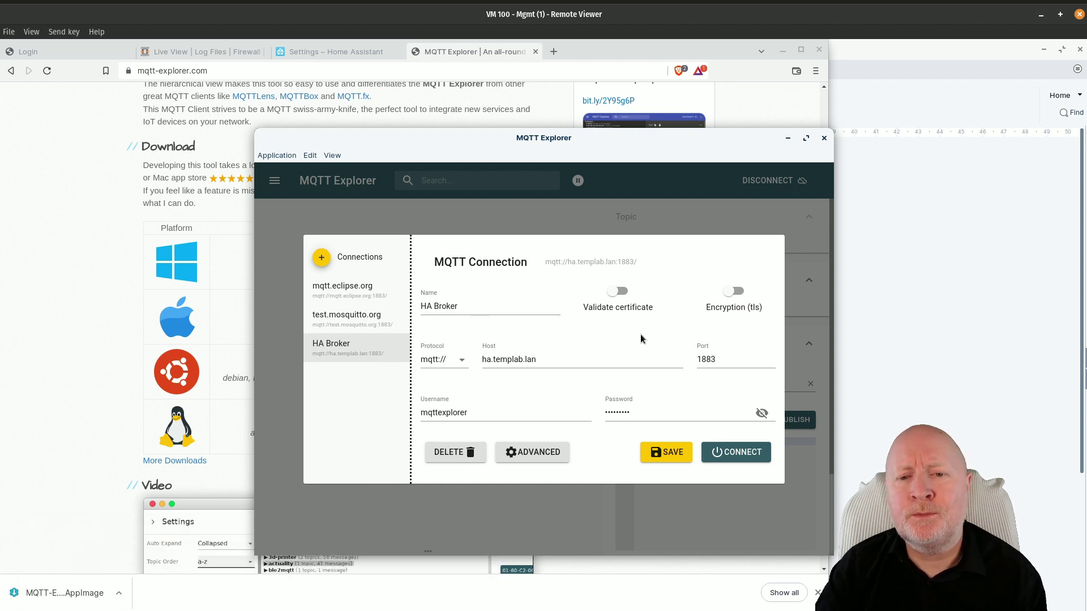
pyautogui.click(727, 361)
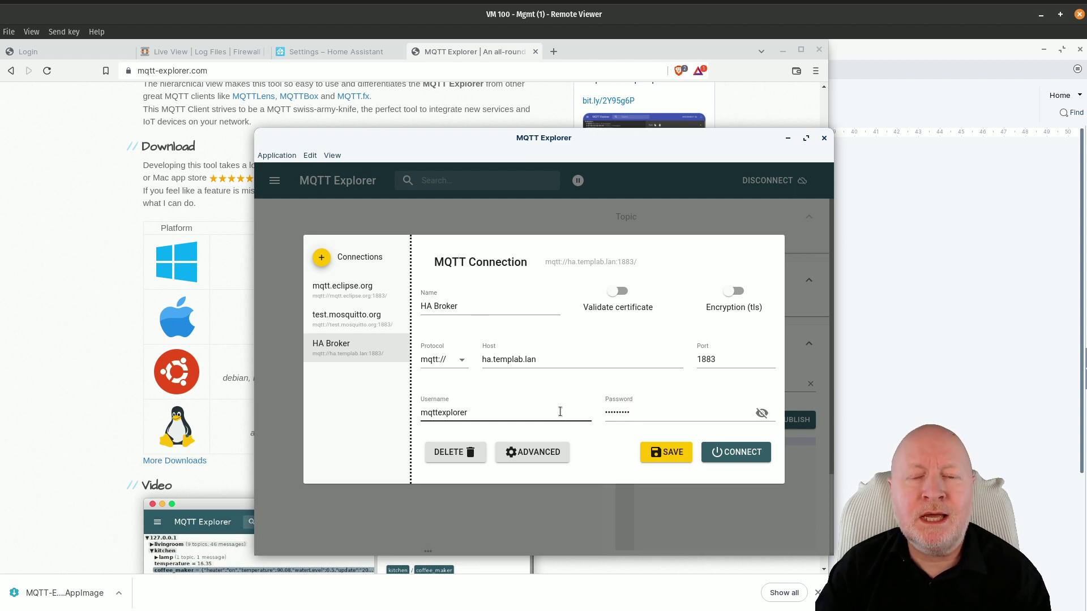
pyautogui.click(486, 411)
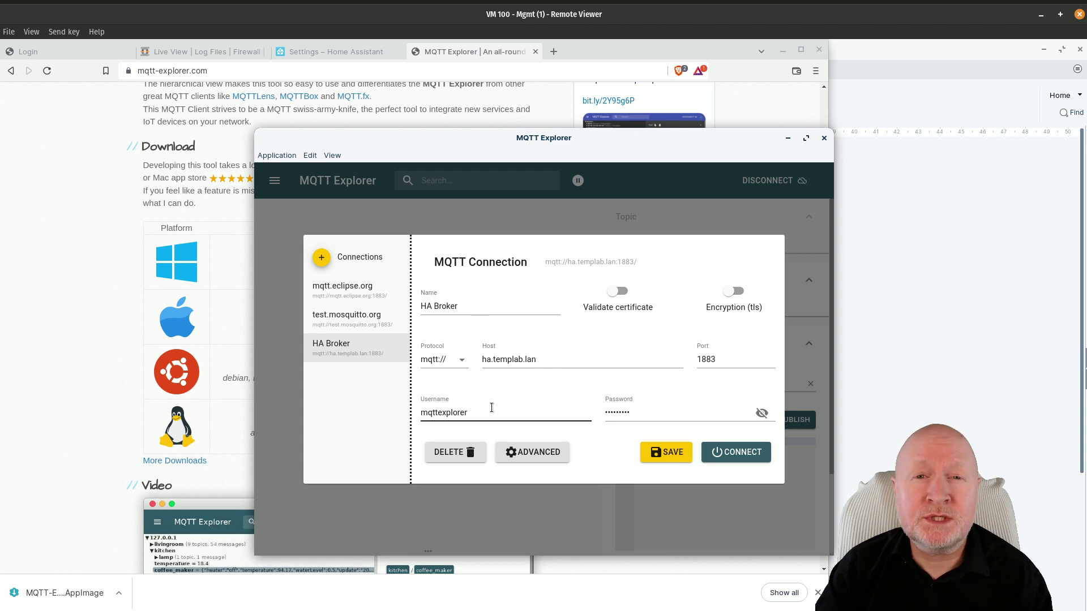
# Step: Connect MQTT Explorer to the HA Broker at ha.templab.lan port 1883
pyautogui.click(733, 453)
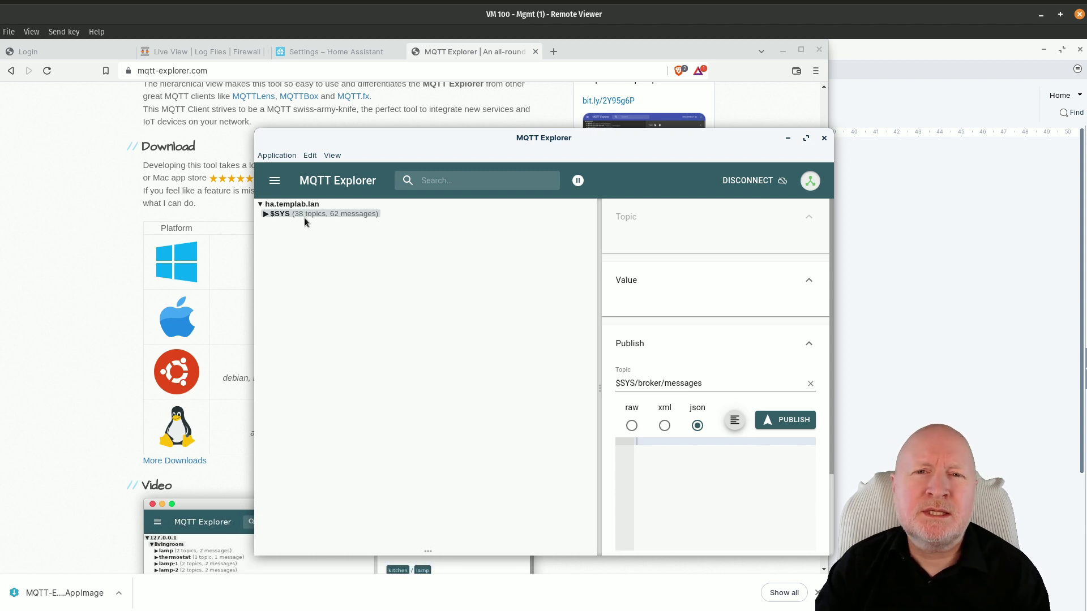
# Step: Expand $SYS > broker to show mosquitto version 2.0.11, uptime and statistics subtopics
pyautogui.click(266, 215)
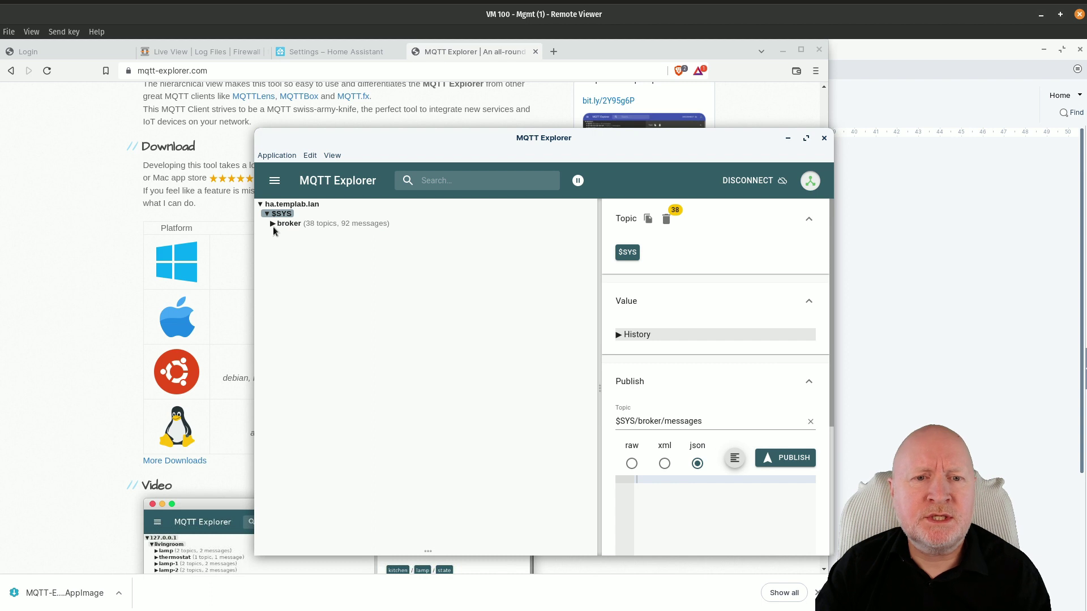
pyautogui.click(273, 224)
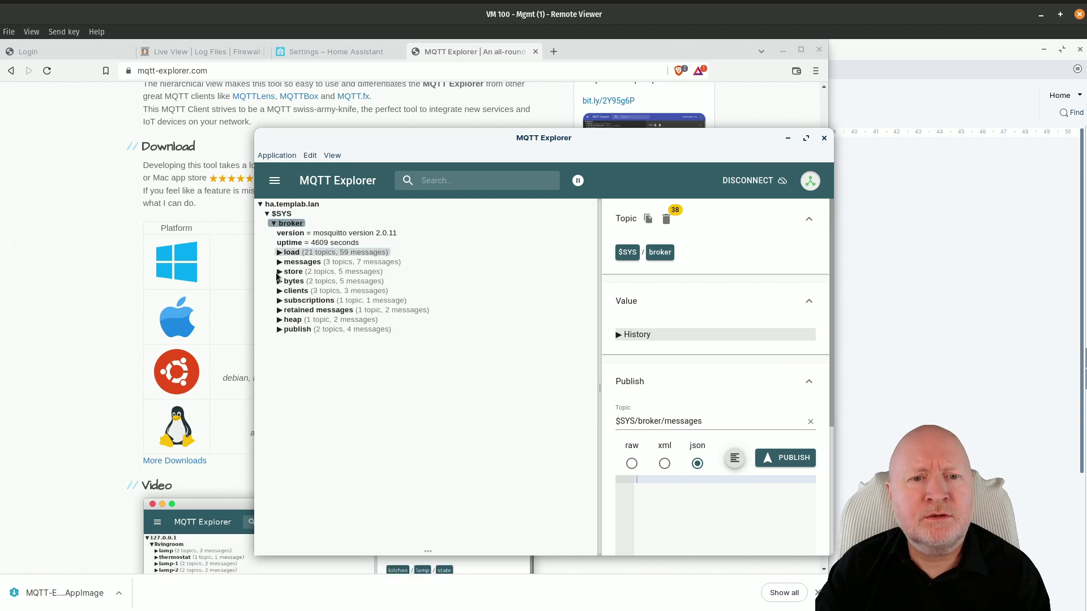